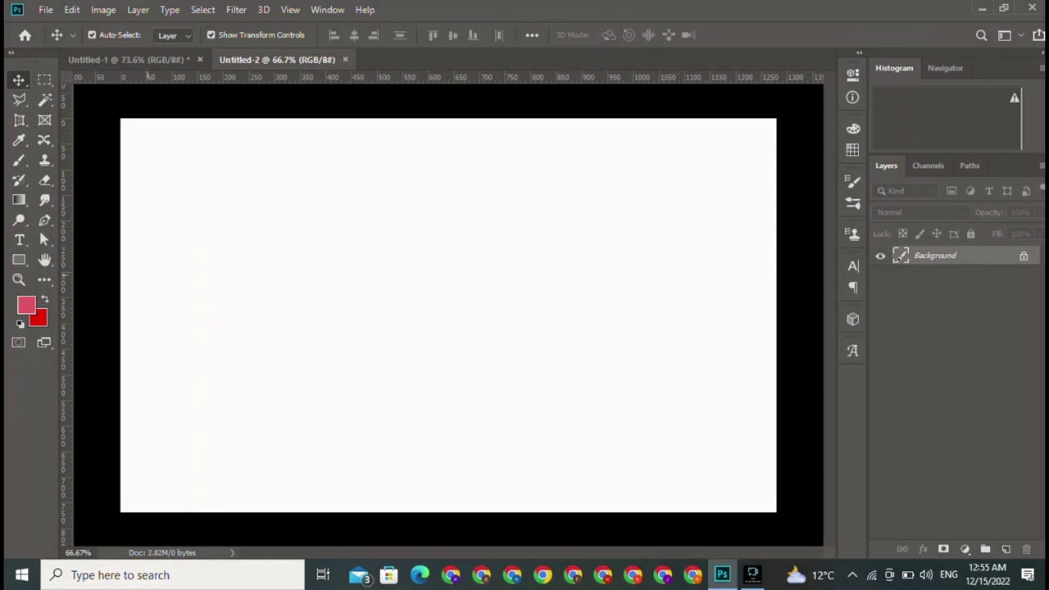
# Replace the placeholder text with 'ALI' in a text box left of the canvas centre.
pyautogui.click(20, 239)
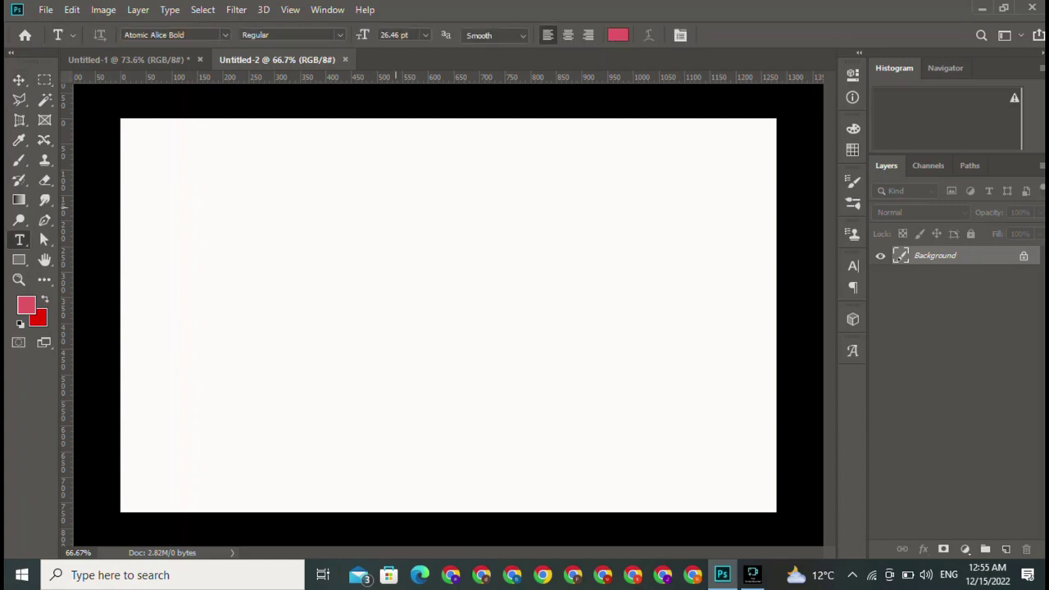
pyautogui.click(345, 258)
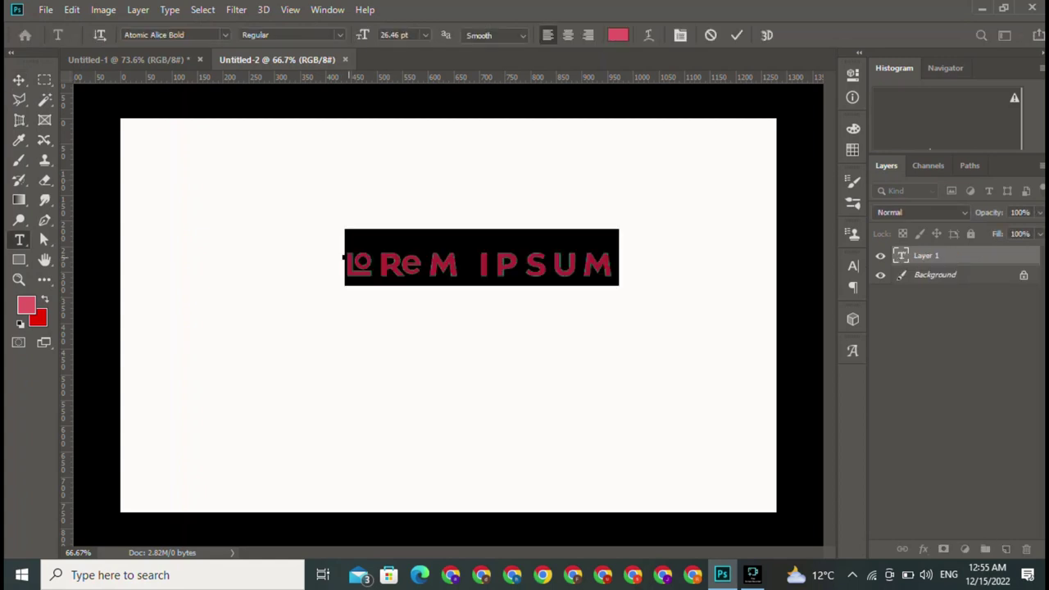
pyautogui.click(345, 258)
pyautogui.press('BackSpace')
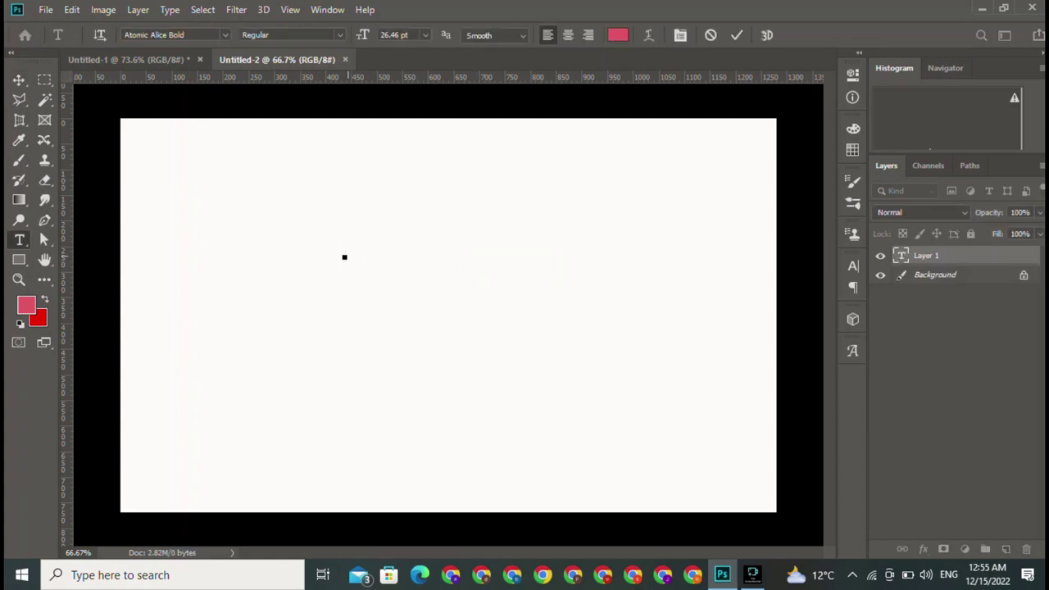
pyautogui.write('A')
pyautogui.write('LI')
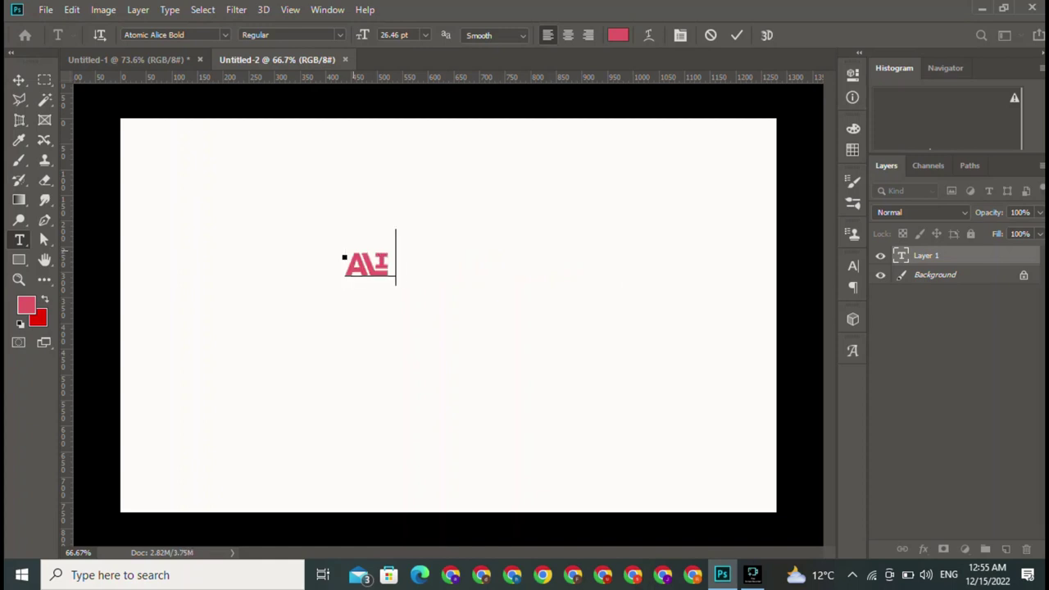
# Commit the ALI text layer and clear a stray second placeholder box.
pyautogui.click(737, 34)
pyautogui.click(487, 208)
pyautogui.press('BackSpace')
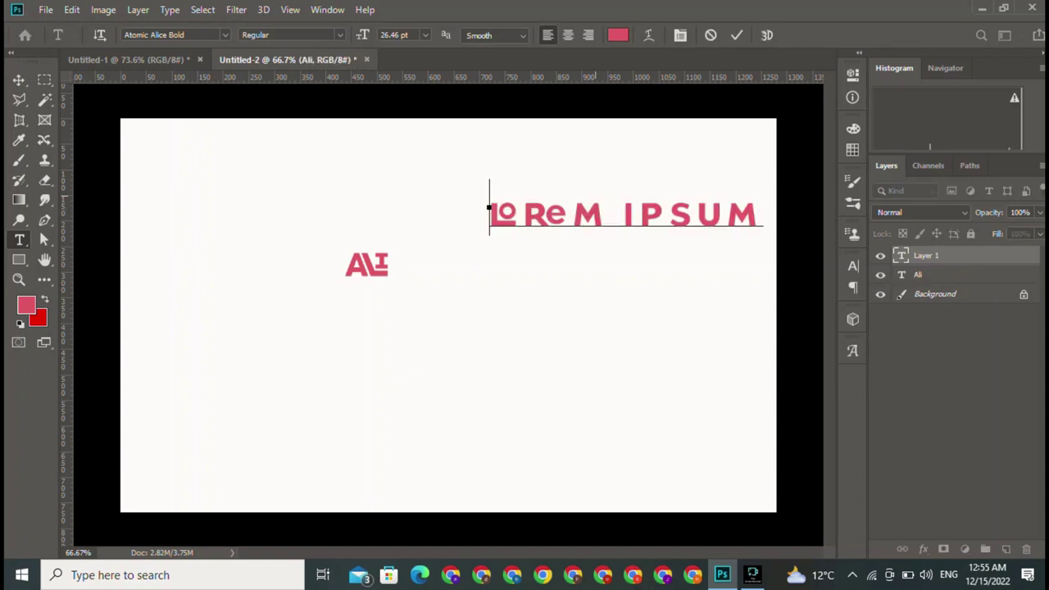
pyautogui.press('v')
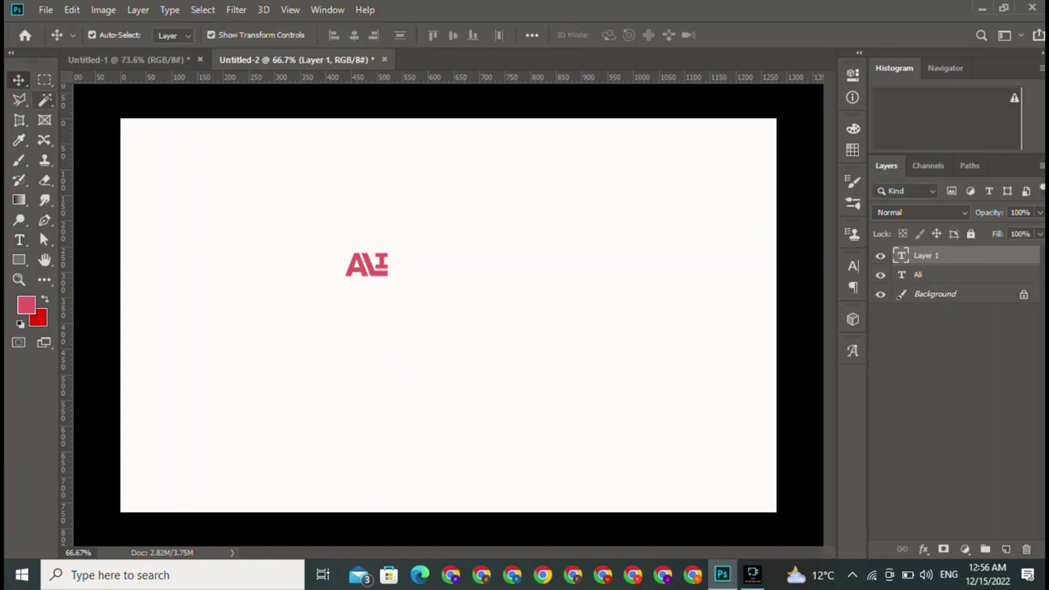
# Delete the empty text layer and scale ALI about 660%, centred on the canvas.
pyautogui.moveTo(926, 255); pyautogui.dragTo(1026, 549)
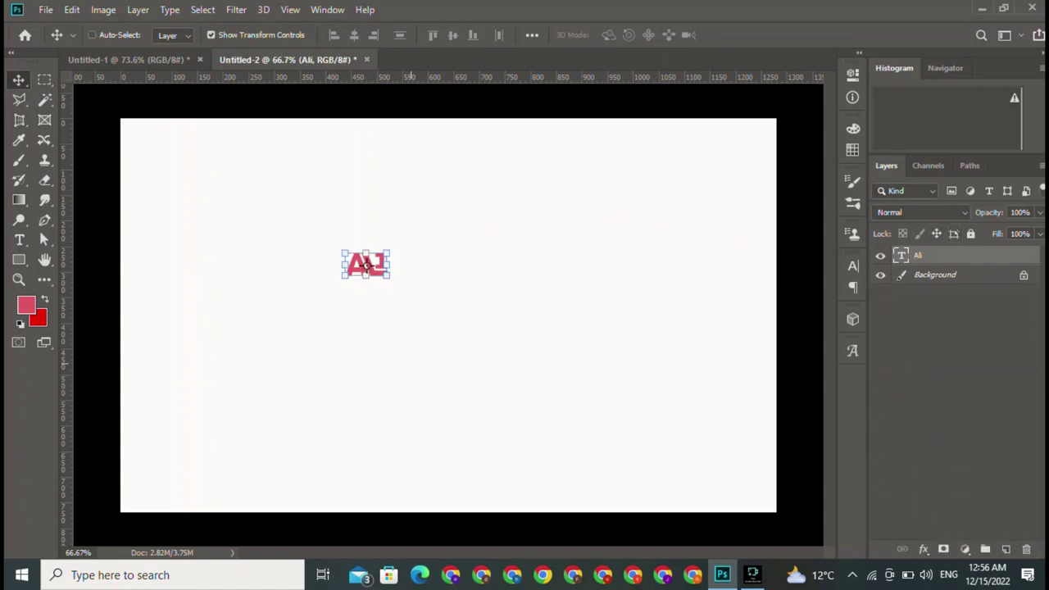
pyautogui.press('ctrl')
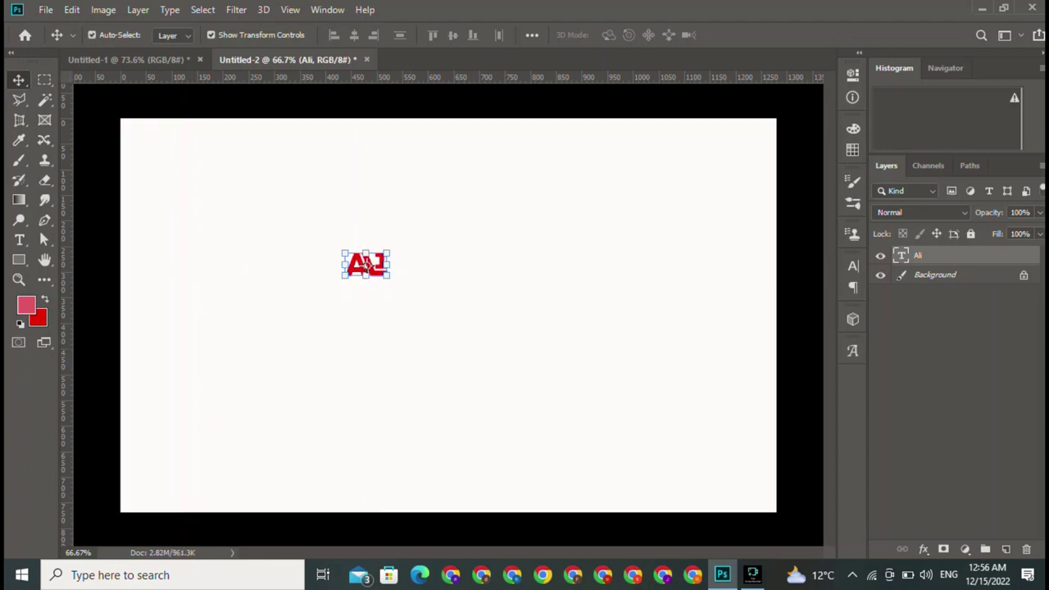
pyautogui.hotkey('ctrl', 't')
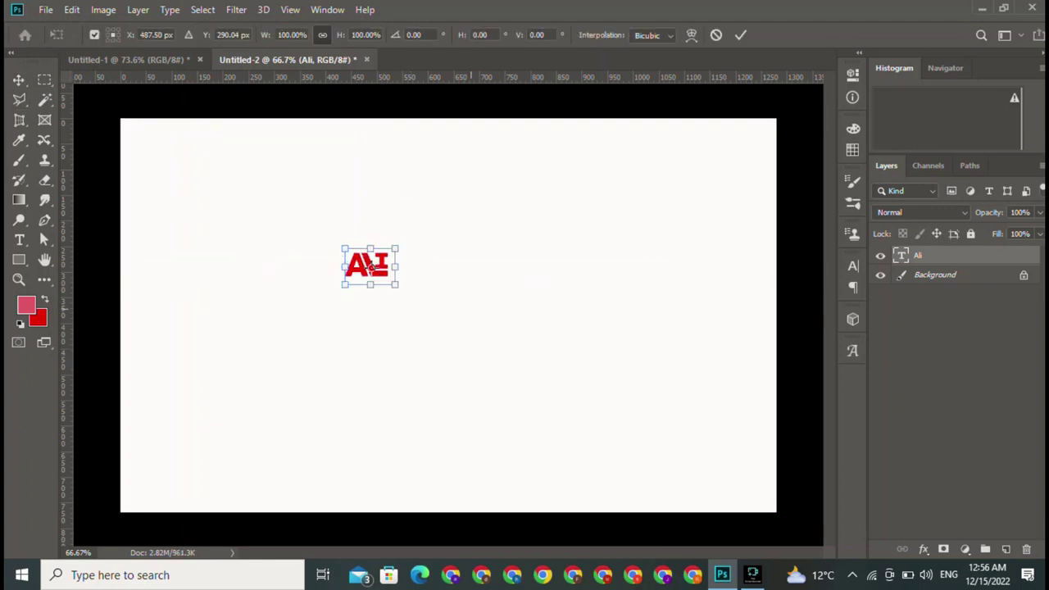
pyautogui.moveTo(398, 286); pyautogui.dragTo(693, 438)
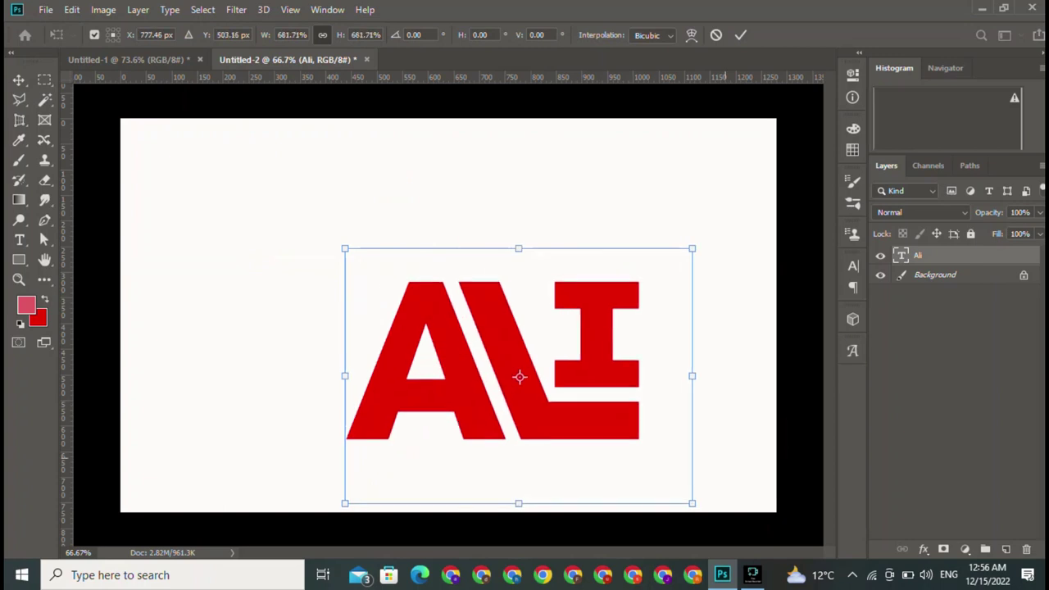
pyautogui.moveTo(531, 319); pyautogui.dragTo(504, 278)
pyautogui.moveTo(495, 334); pyautogui.dragTo(448, 317)
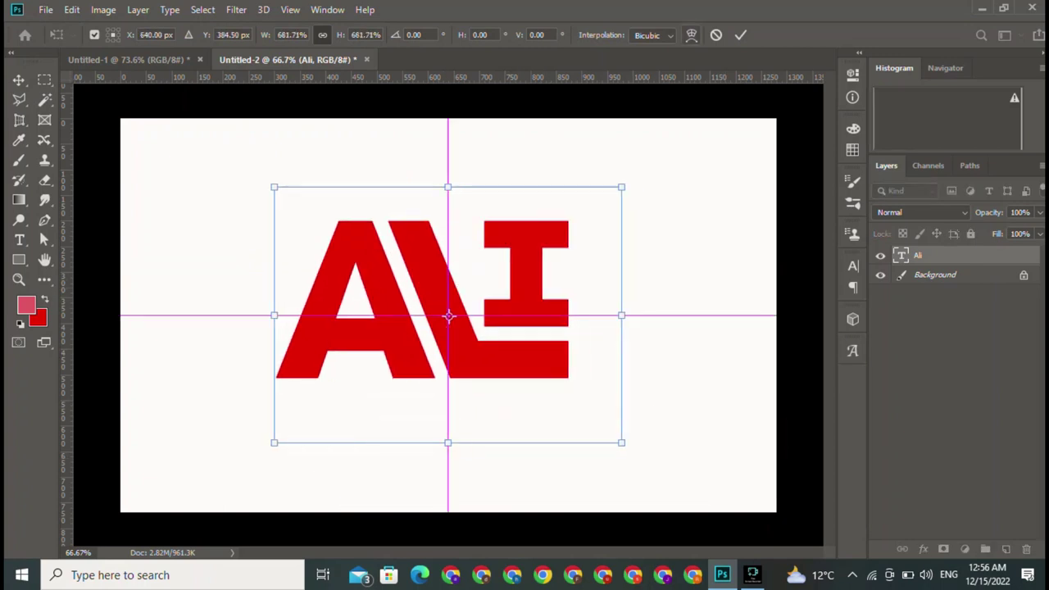
pyautogui.press('Return')
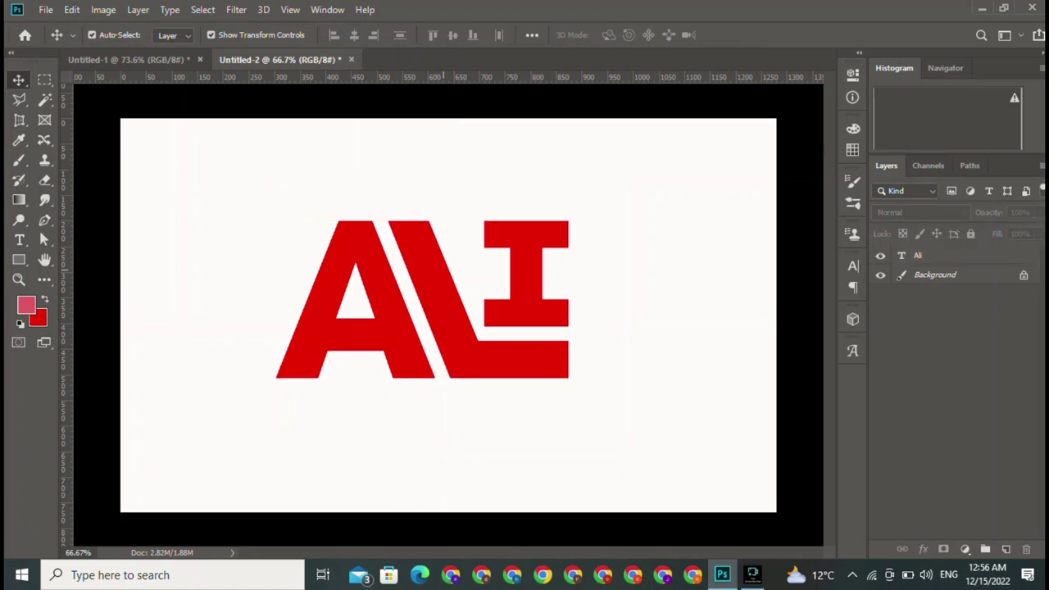
# Nudge the ALI logo slightly right and down, then deselect it.
pyautogui.moveTo(420, 301); pyautogui.dragTo(434, 316)
pyautogui.click(434, 316)
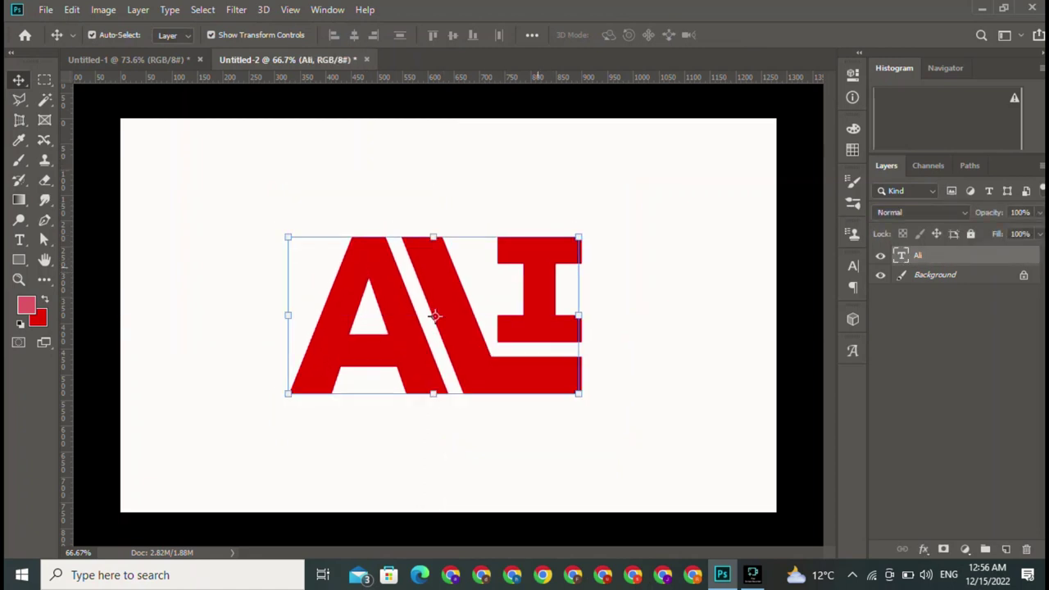
pyautogui.click(435, 316)
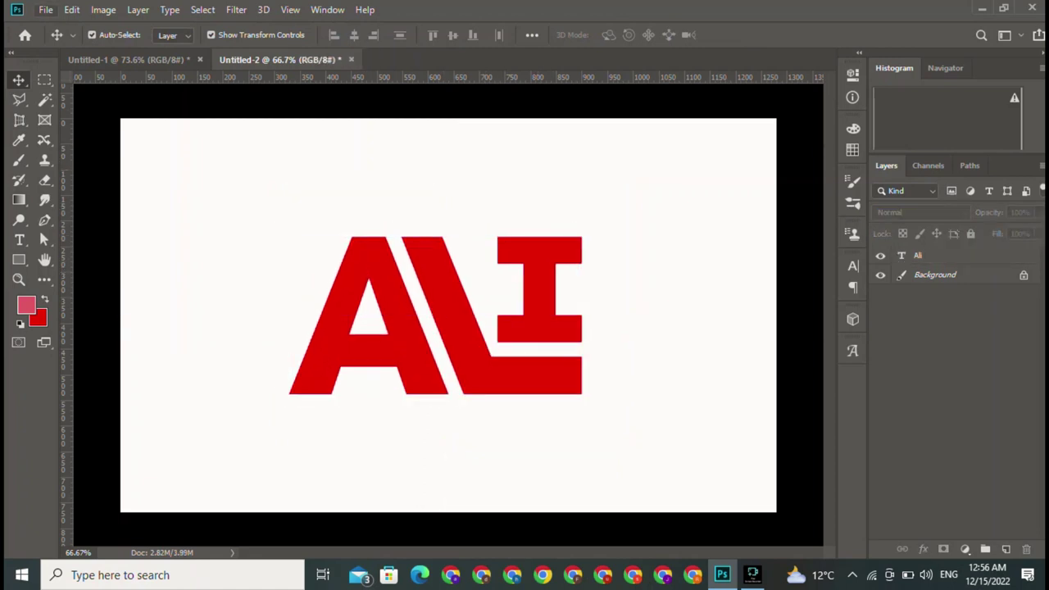
pyautogui.click(46, 9)
pyautogui.press('Escape')
# Select the A's left side with a rectangle, adding its upper right edge.
pyautogui.click(44, 79)
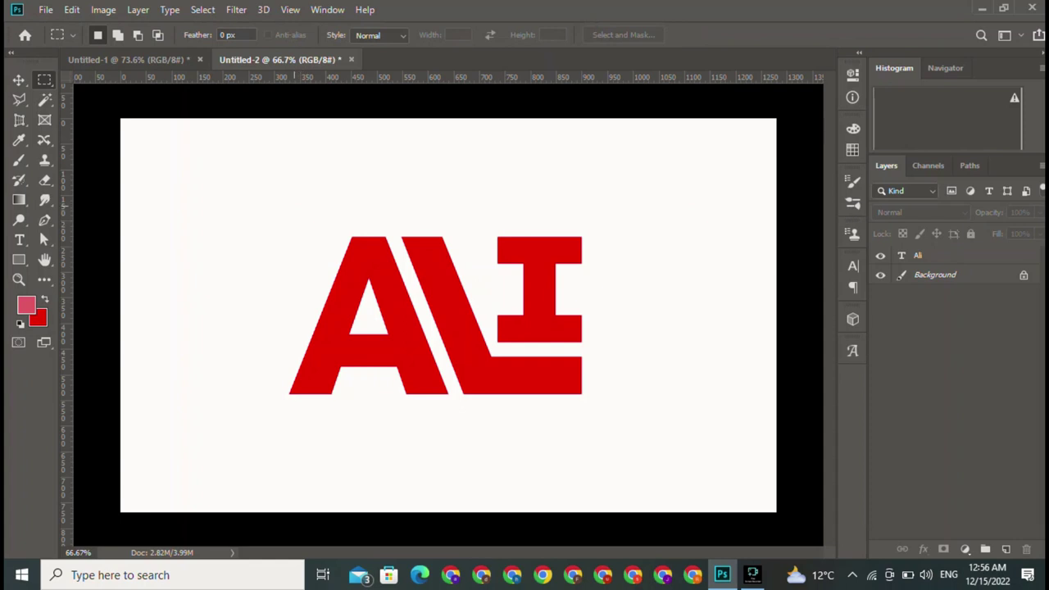
pyautogui.moveTo(274, 203)
pyautogui.mouseDown()
pyautogui.moveTo(424, 452)
pyautogui.moveTo(394, 456)
pyautogui.mouseUp()
pyautogui.press('shift')
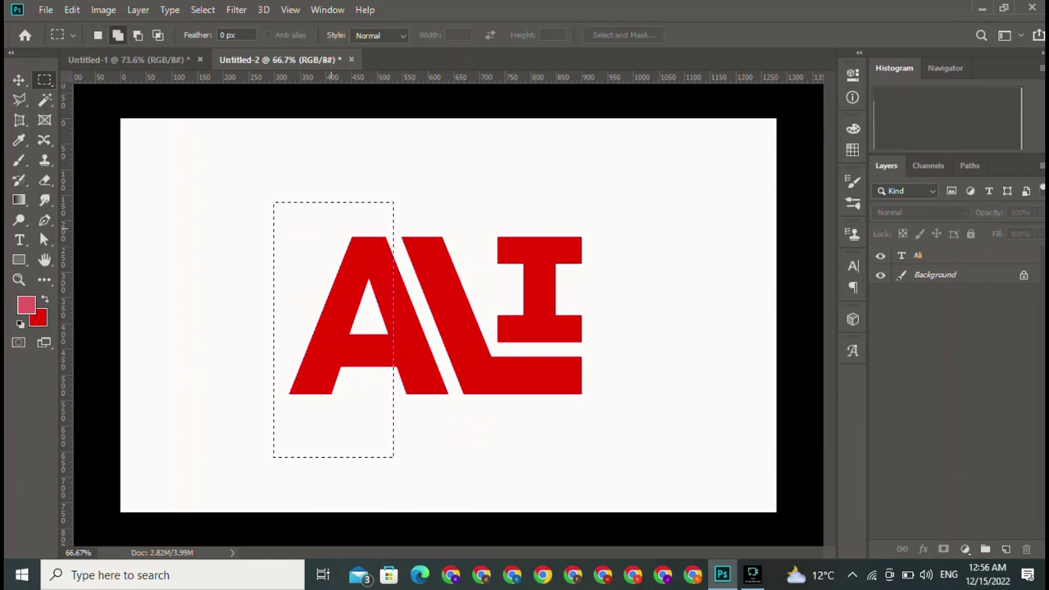
pyautogui.moveTo(373, 238); pyautogui.dragTo(398, 296)
pyautogui.moveTo(392, 246)
pyautogui.mouseDown()
pyautogui.moveTo(398, 277)
pyautogui.moveTo(414, 275)
pyautogui.moveTo(423, 340)
pyautogui.mouseUp()
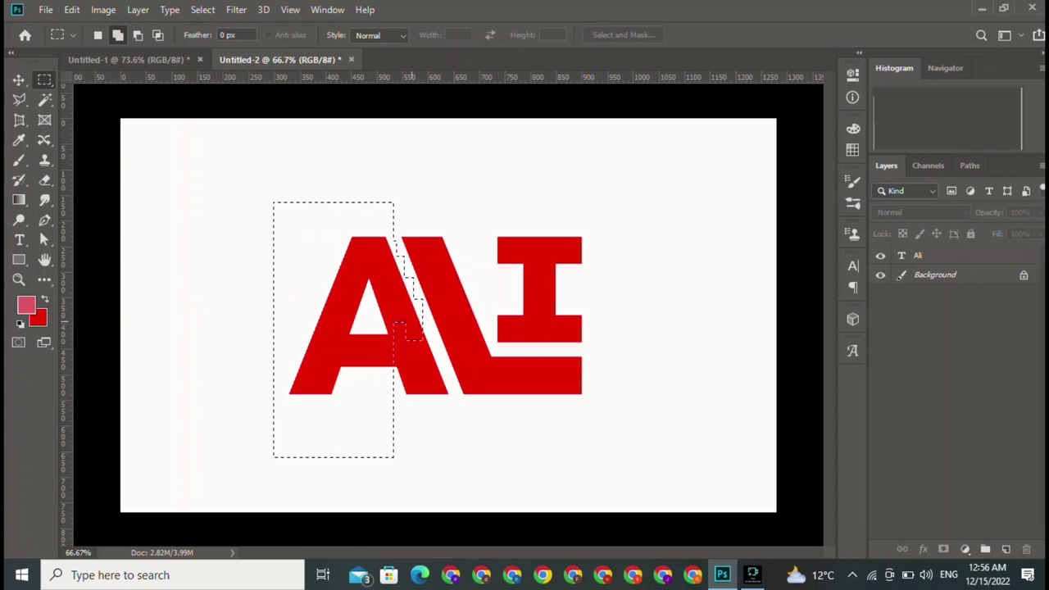
# Add small stepped rectangles down the A's right leg to its foot.
pyautogui.moveTo(414, 302); pyautogui.dragTo(419, 392)
pyautogui.moveTo(400, 332); pyautogui.dragTo(435, 397)
pyautogui.moveTo(422, 332); pyautogui.dragTo(447, 413)
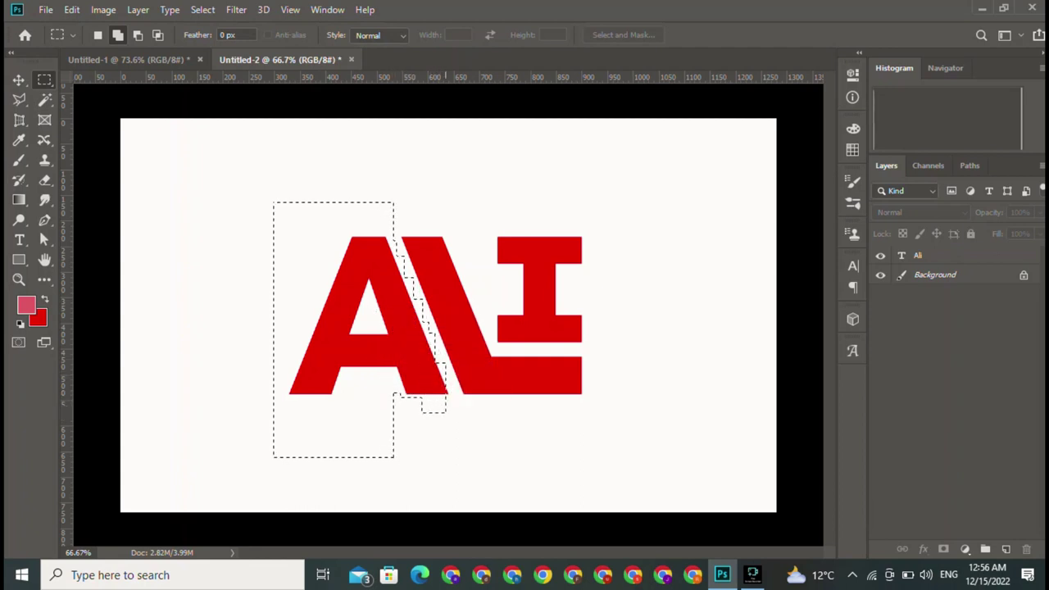
pyautogui.moveTo(443, 328); pyautogui.dragTo(446, 370)
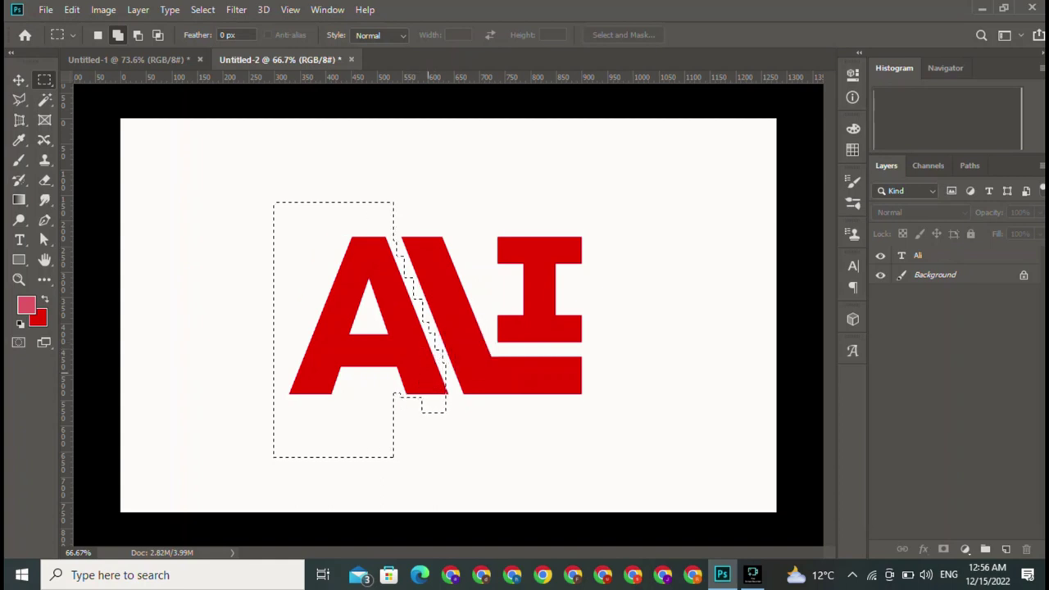
pyautogui.moveTo(421, 419)
pyautogui.mouseDown()
pyautogui.moveTo(447, 375)
pyautogui.moveTo(447, 397)
pyautogui.mouseUp()
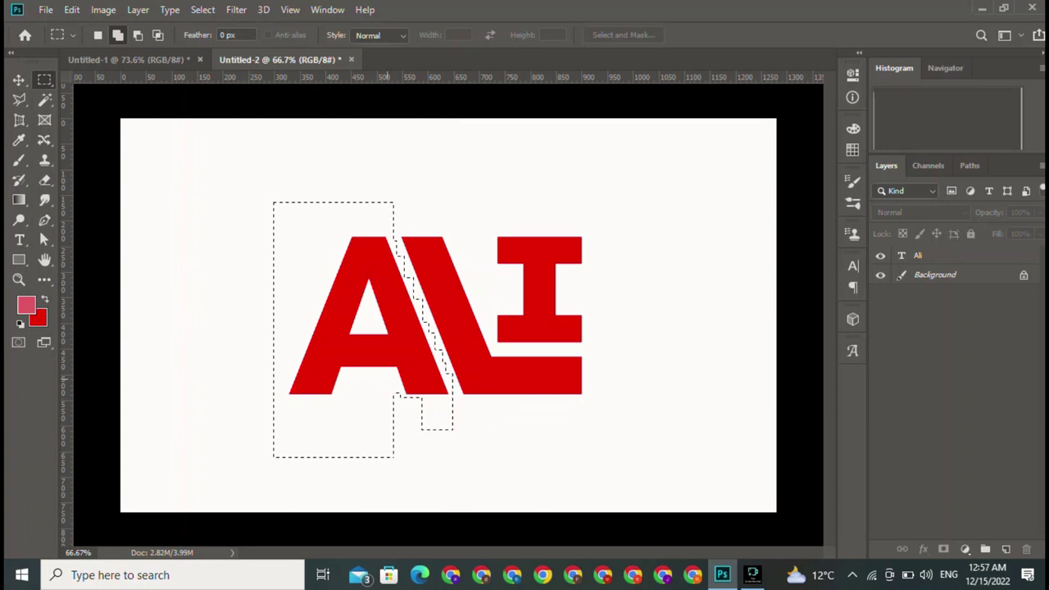
pyautogui.moveTo(387, 431)
pyautogui.mouseDown()
pyautogui.moveTo(423, 380)
pyautogui.moveTo(421, 395)
pyautogui.mouseUp()
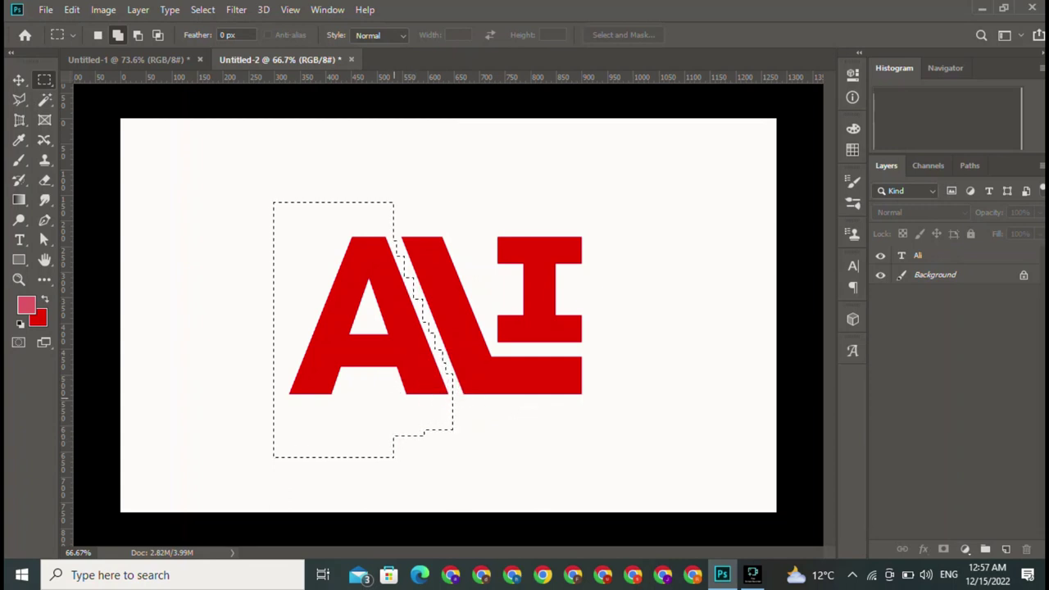
pyautogui.moveTo(394, 457); pyautogui.dragTo(438, 410)
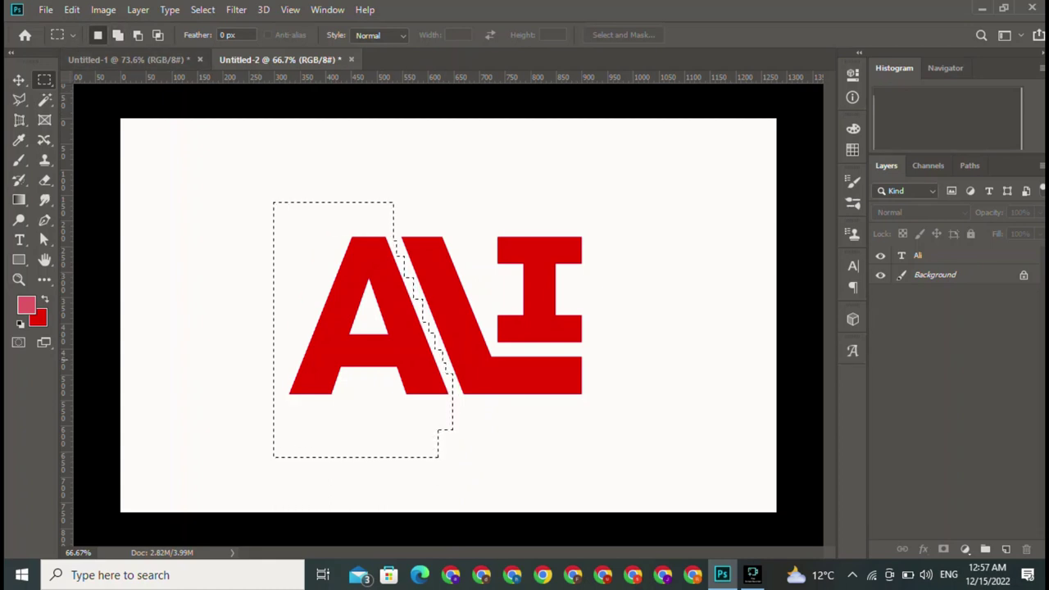
# Try Layer Via Copy on the A selection and dismiss the resulting error.
pyautogui.hotkey('alt', '.')
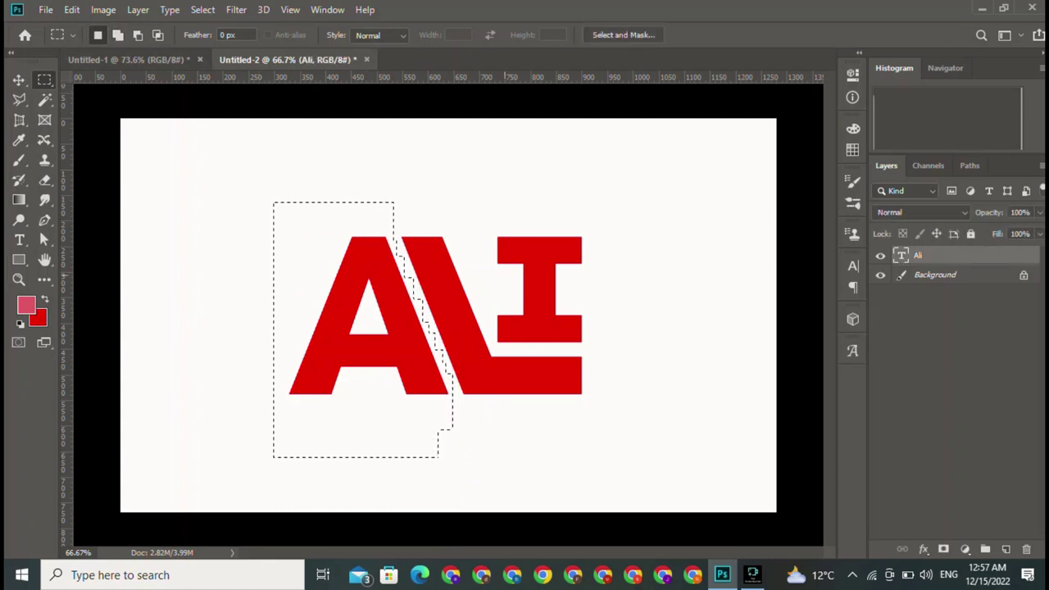
pyautogui.rightClick(345, 281)
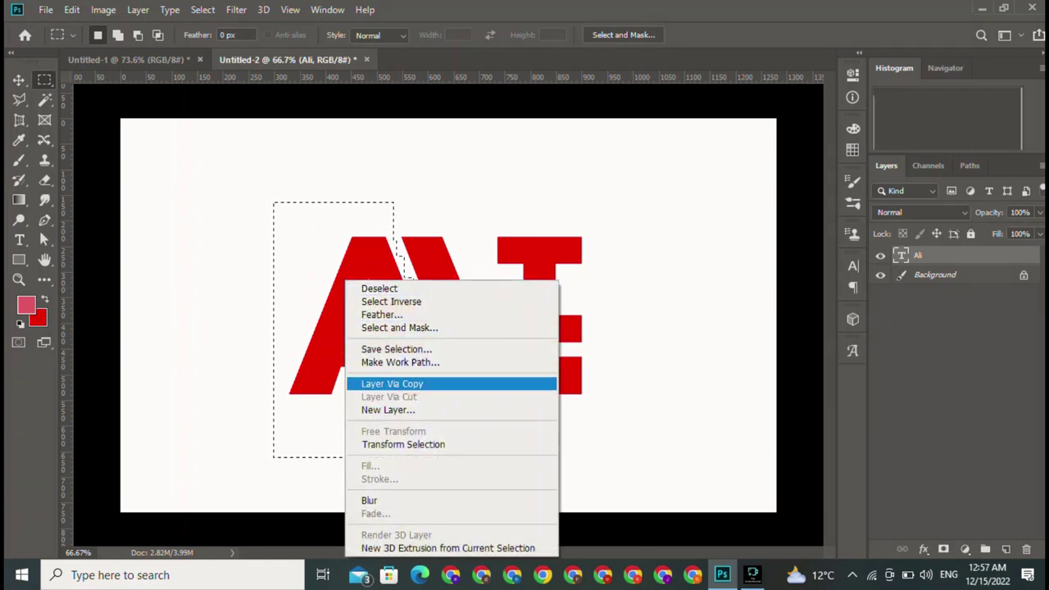
pyautogui.click(391, 383)
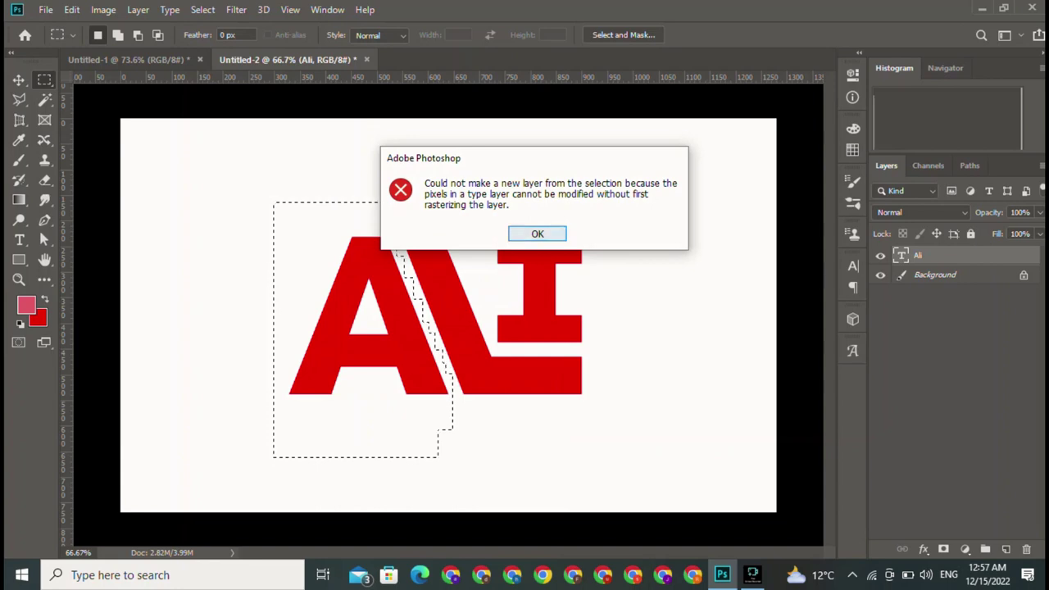
pyautogui.click(537, 233)
# Rasterize the Ali text layer and copy the selected A to a new Layer 1.
pyautogui.rightClick(926, 255)
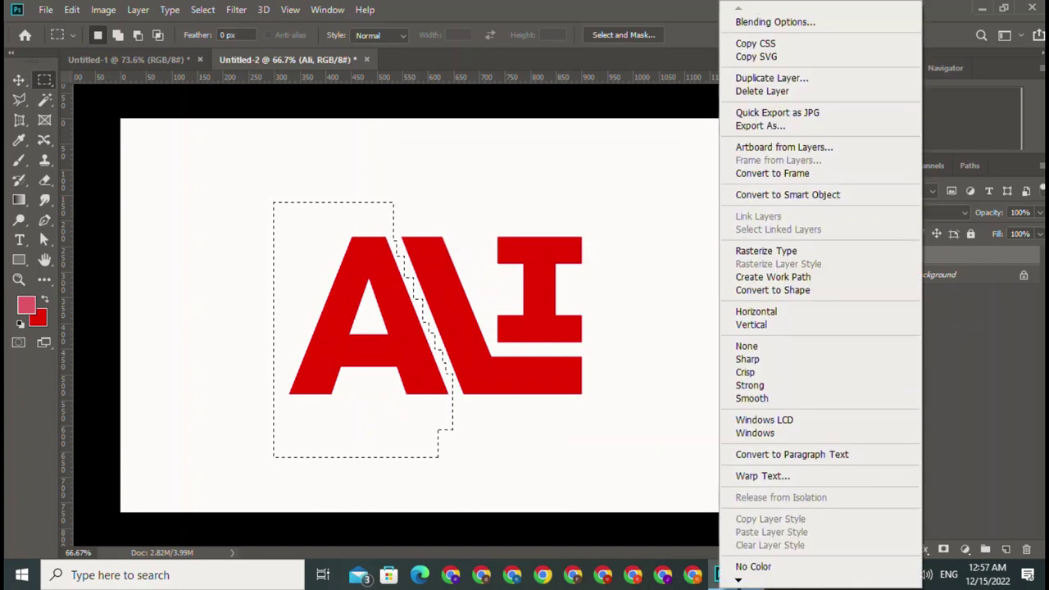
pyautogui.click(901, 249)
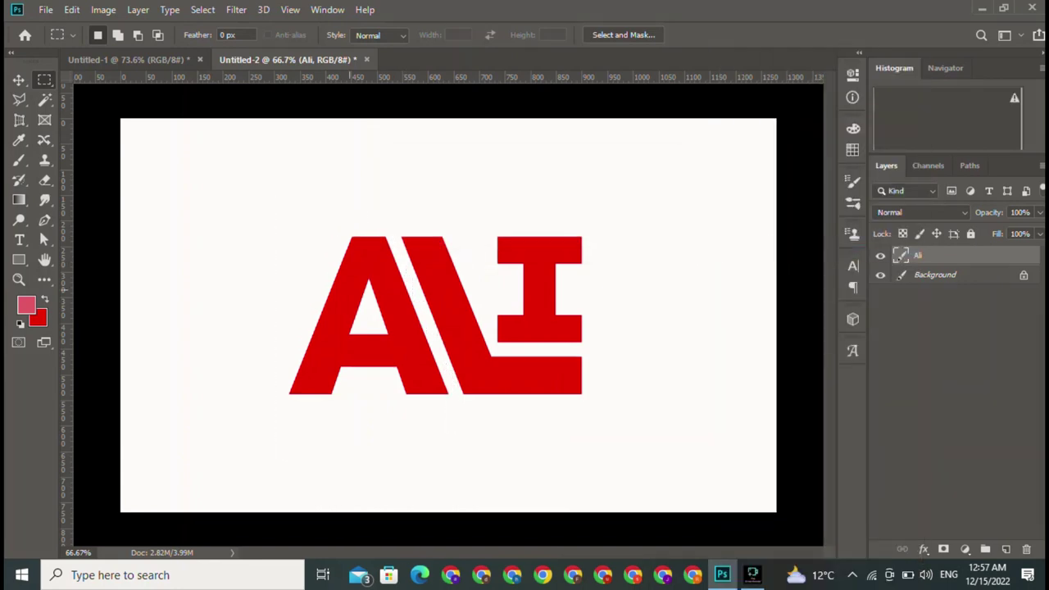
pyautogui.rightClick(351, 288)
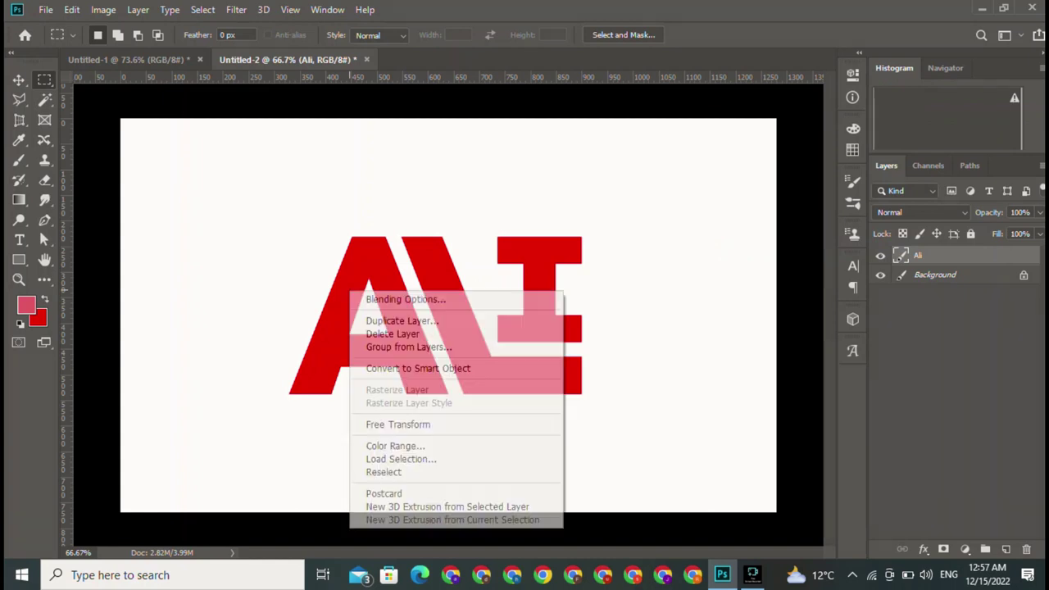
pyautogui.press('Escape')
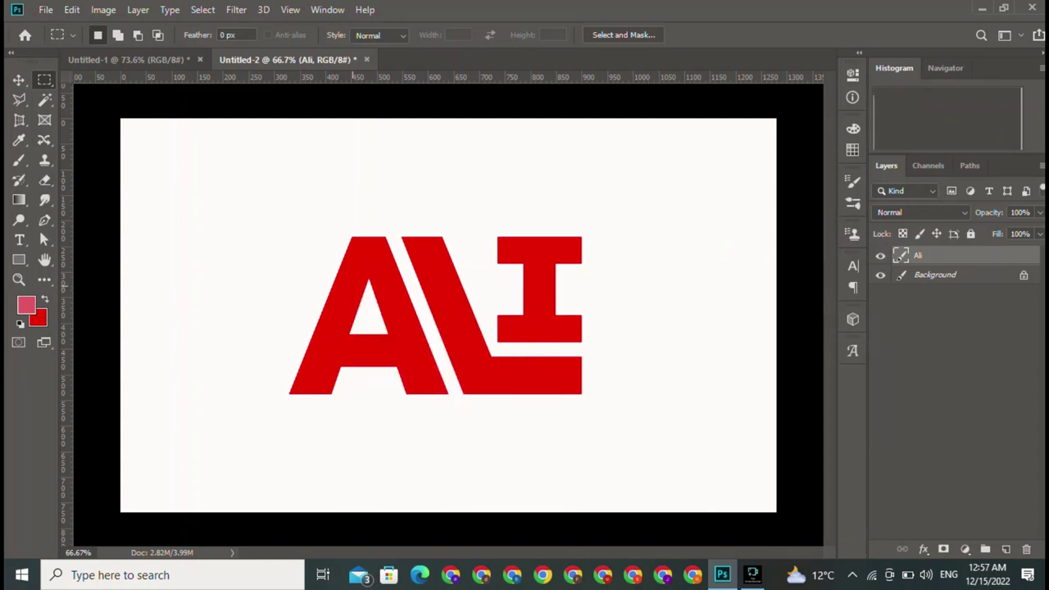
pyautogui.rightClick(353, 287)
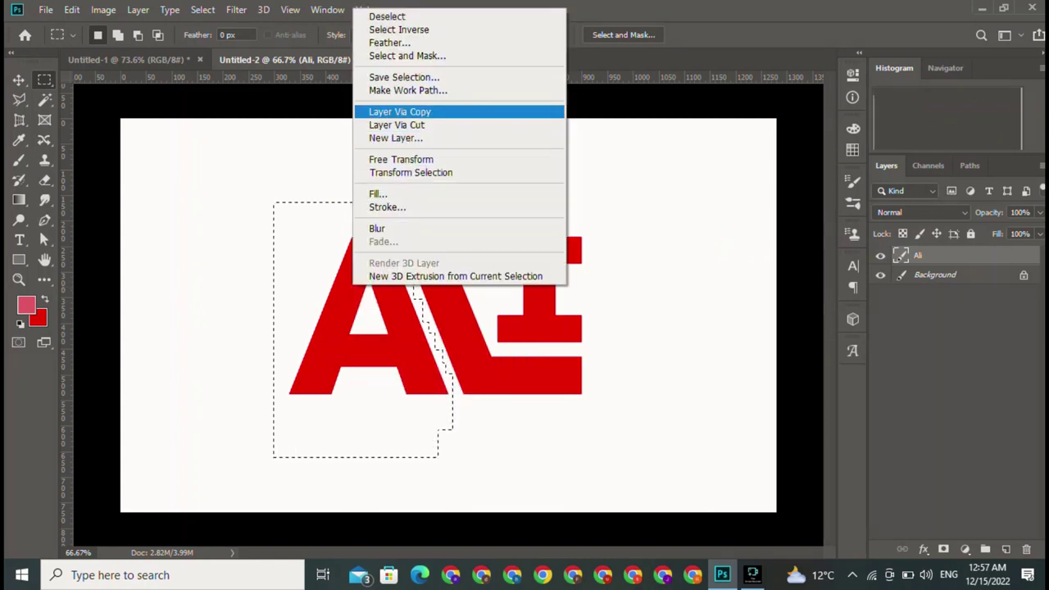
pyautogui.click(399, 111)
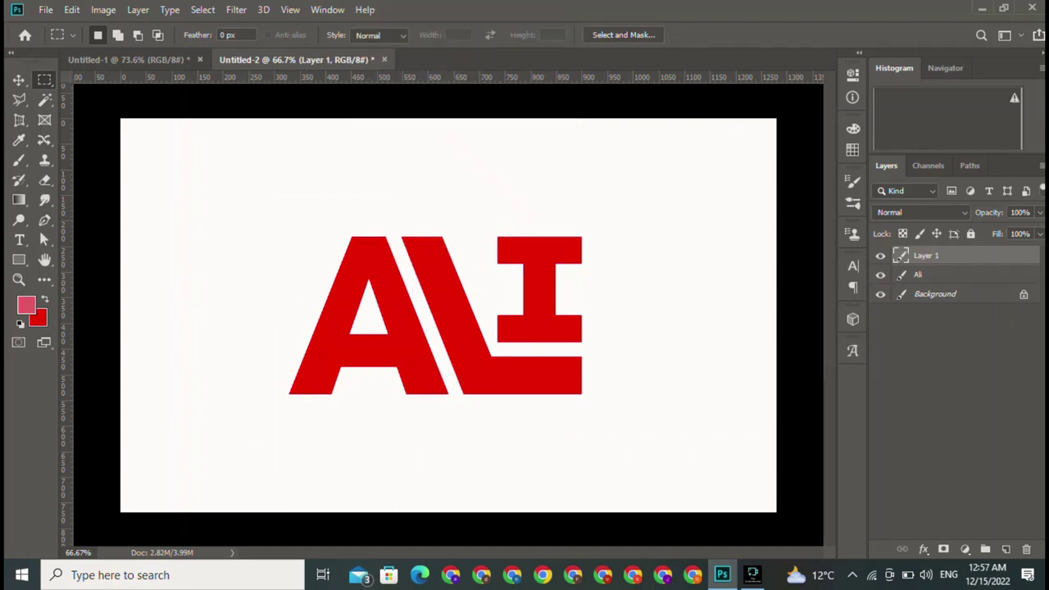
# Make the Ali artwork layer active again with the Rectangular Marquee ready.
pyautogui.hotkey('alt', '[')
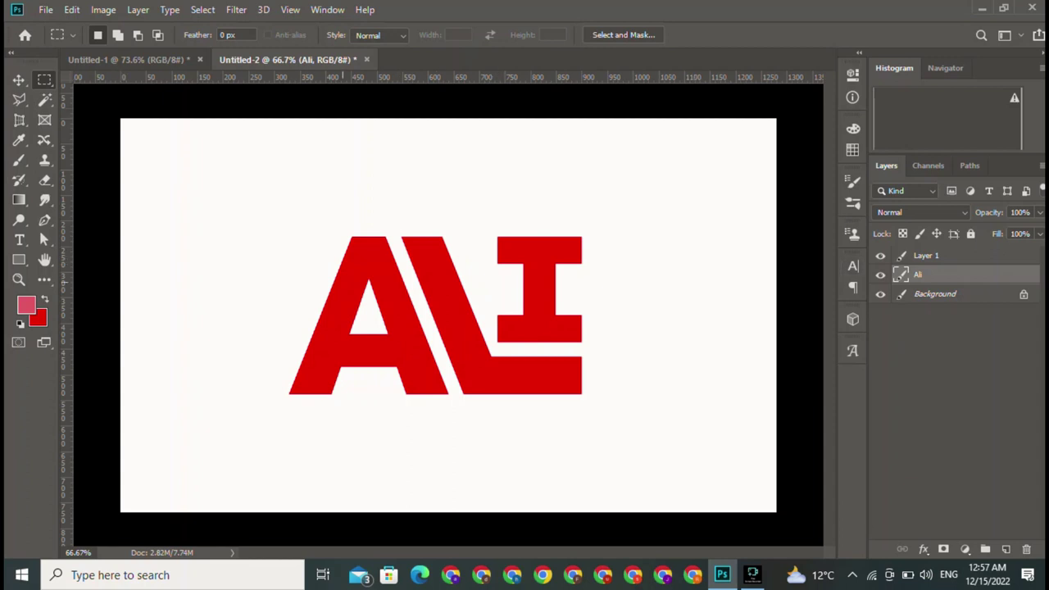
pyautogui.rightClick(343, 281)
pyautogui.press('Escape')
pyautogui.press('v')
pyautogui.click(462, 94)
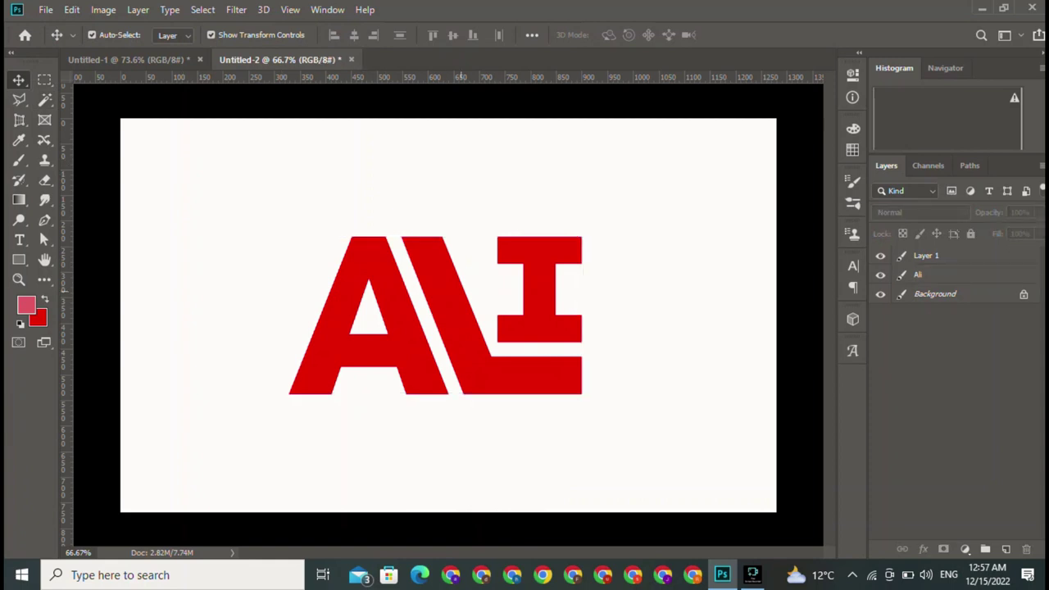
pyautogui.click(436, 316)
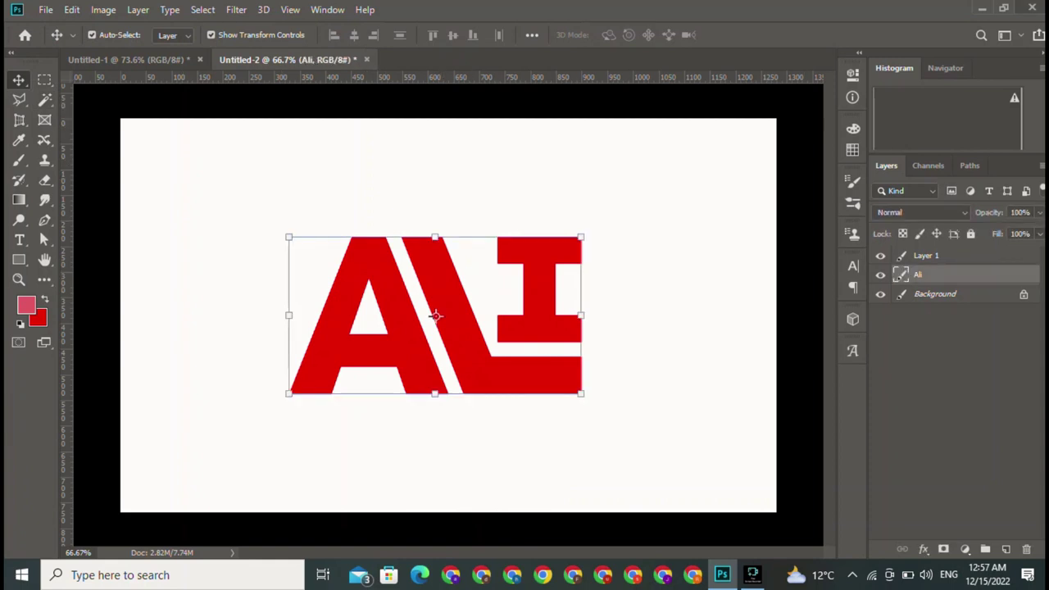
pyautogui.press('m')
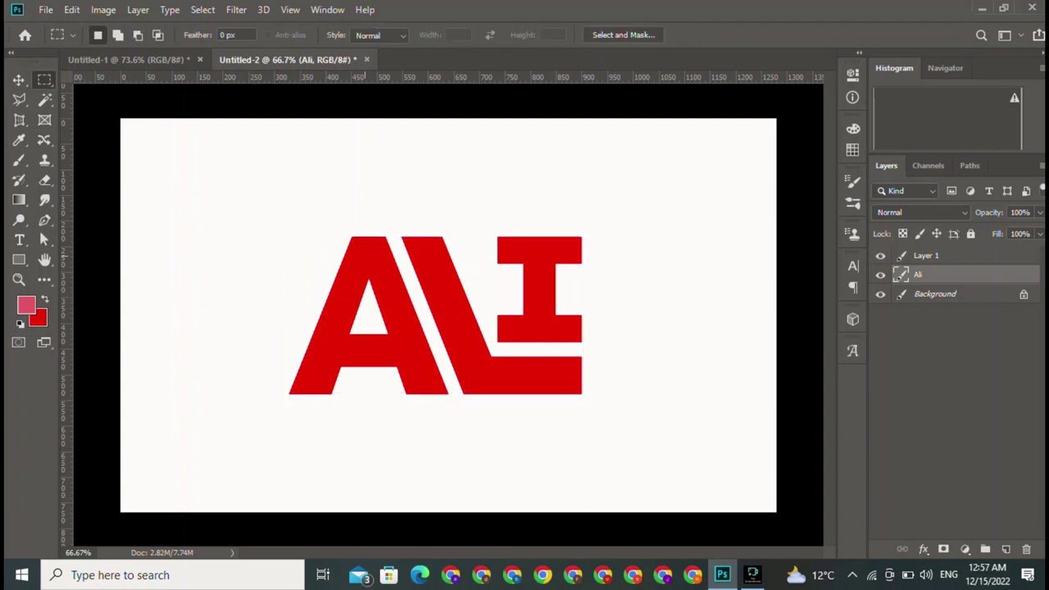
# Select the L stroke, subtracting stepped notches along the A's diagonal edge.
pyautogui.moveTo(396, 220)
pyautogui.mouseDown()
pyautogui.moveTo(508, 355)
pyautogui.moveTo(496, 415)
pyautogui.mouseUp()
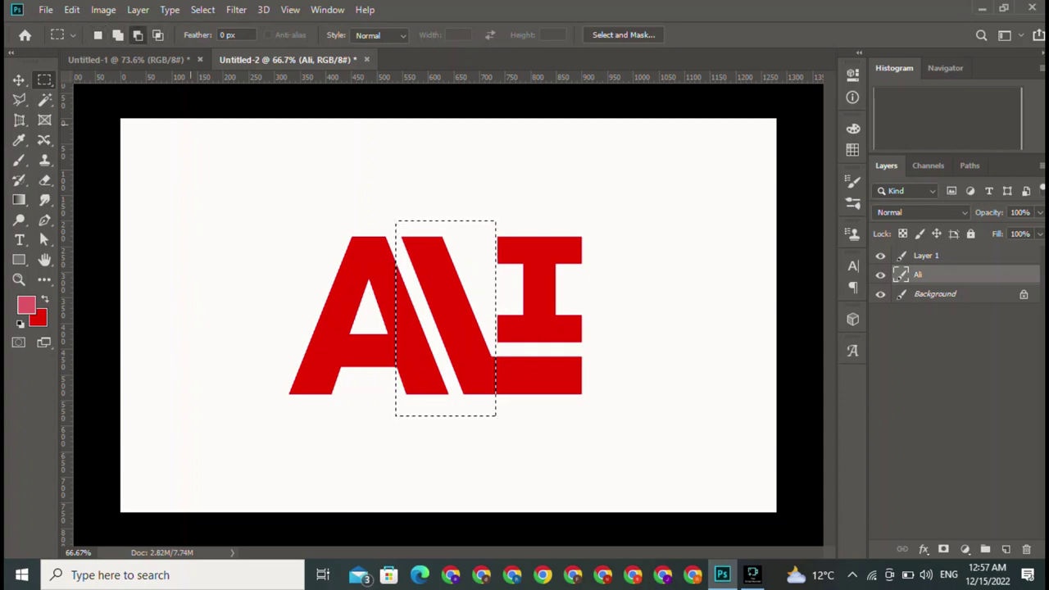
pyautogui.moveTo(348, 246); pyautogui.dragTo(422, 344)
pyautogui.moveTo(400, 238); pyautogui.dragTo(407, 293)
pyautogui.moveTo(401, 245); pyautogui.dragTo(409, 295)
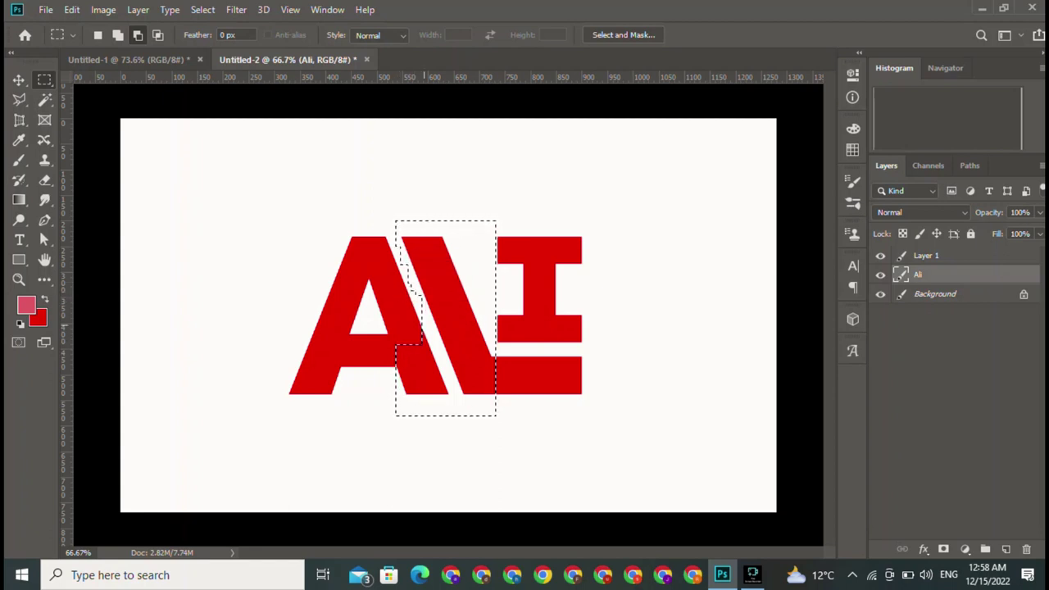
pyautogui.moveTo(414, 353); pyautogui.dragTo(424, 312)
pyautogui.moveTo(415, 376); pyautogui.dragTo(433, 336)
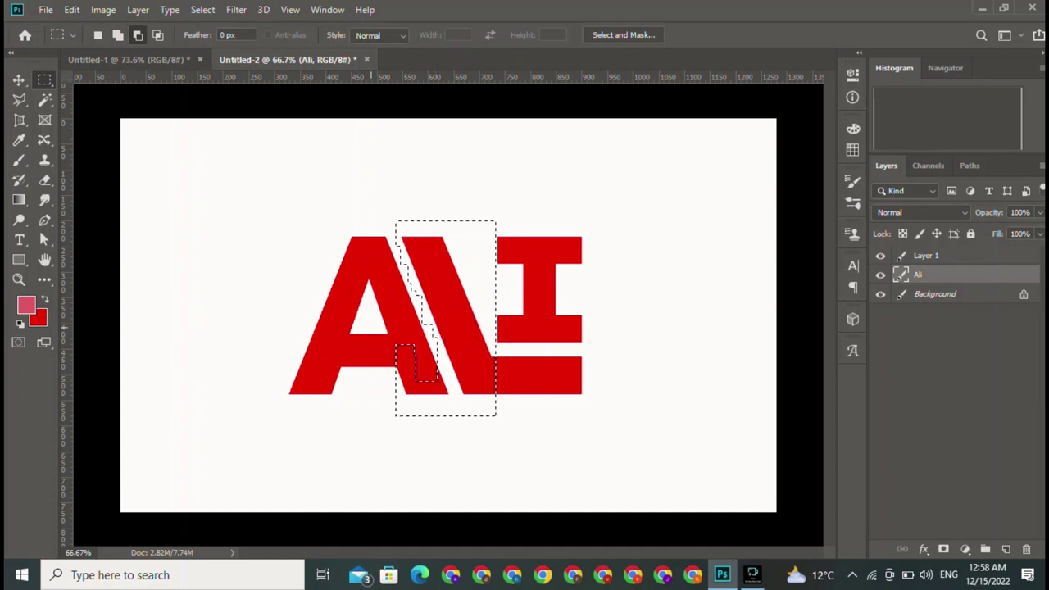
pyautogui.moveTo(367, 326)
pyautogui.mouseDown()
pyautogui.moveTo(418, 360)
pyautogui.moveTo(420, 391)
pyautogui.mouseUp()
pyautogui.moveTo(395, 350); pyautogui.dragTo(447, 399)
pyautogui.moveTo(424, 365); pyautogui.dragTo(451, 401)
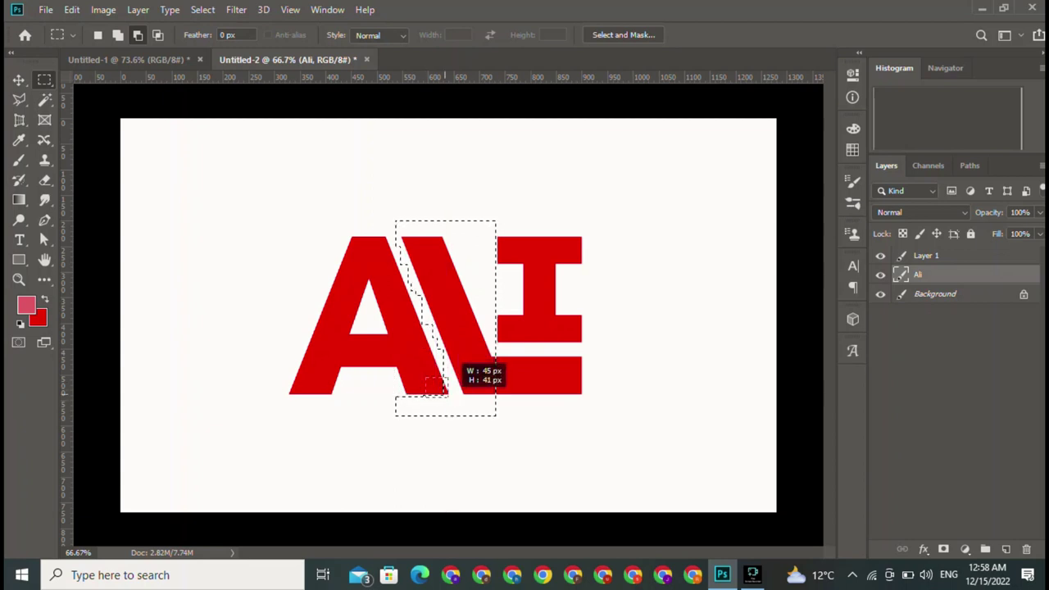
pyautogui.moveTo(376, 417); pyautogui.dragTo(445, 387)
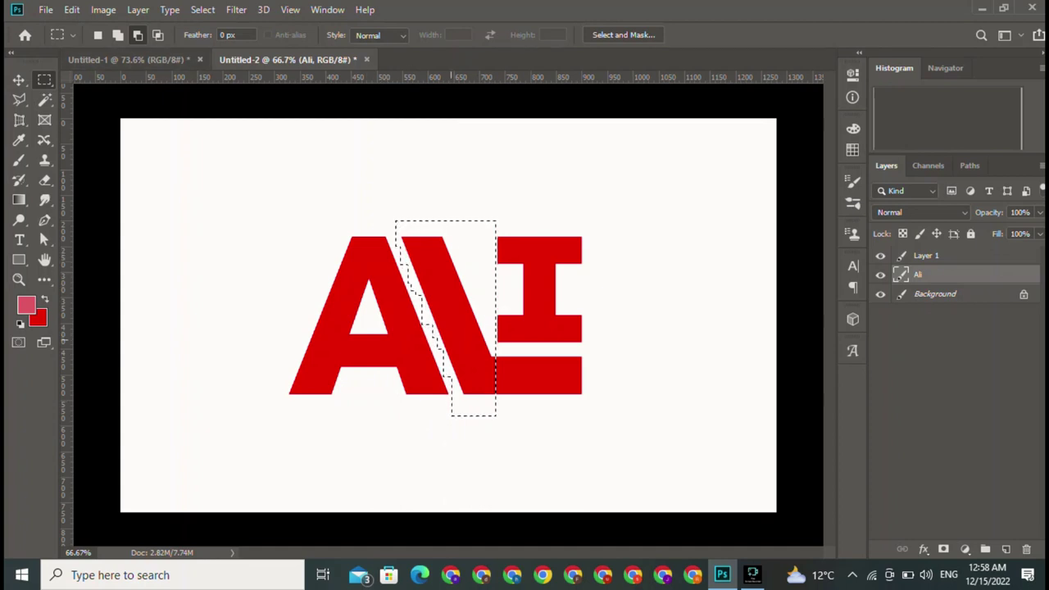
pyautogui.moveTo(426, 283); pyautogui.dragTo(443, 309)
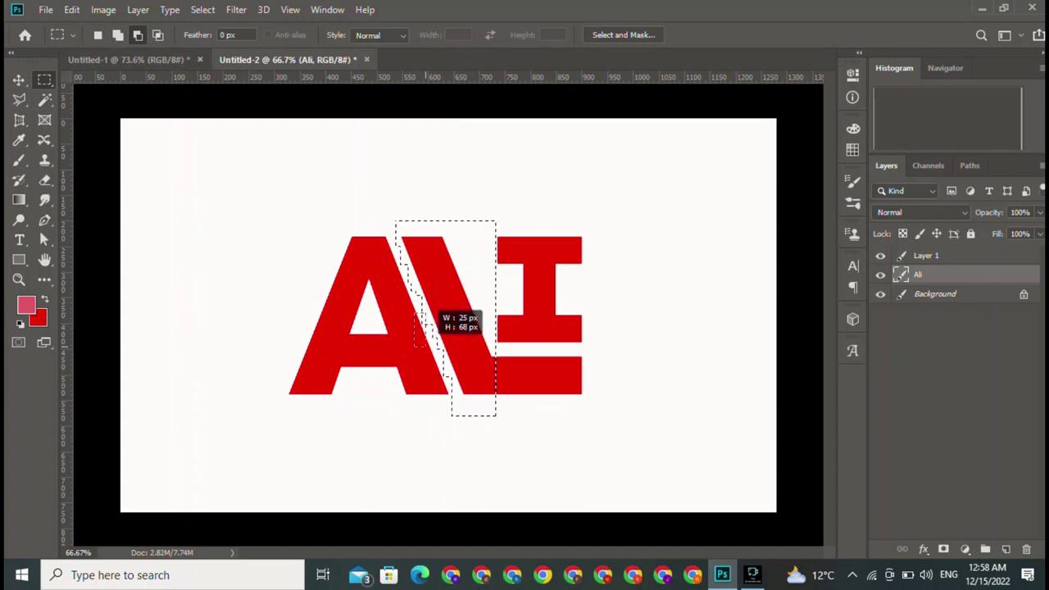
# Add the I's bottom bar to the selection and subtract the I's stem.
pyautogui.press('shift')
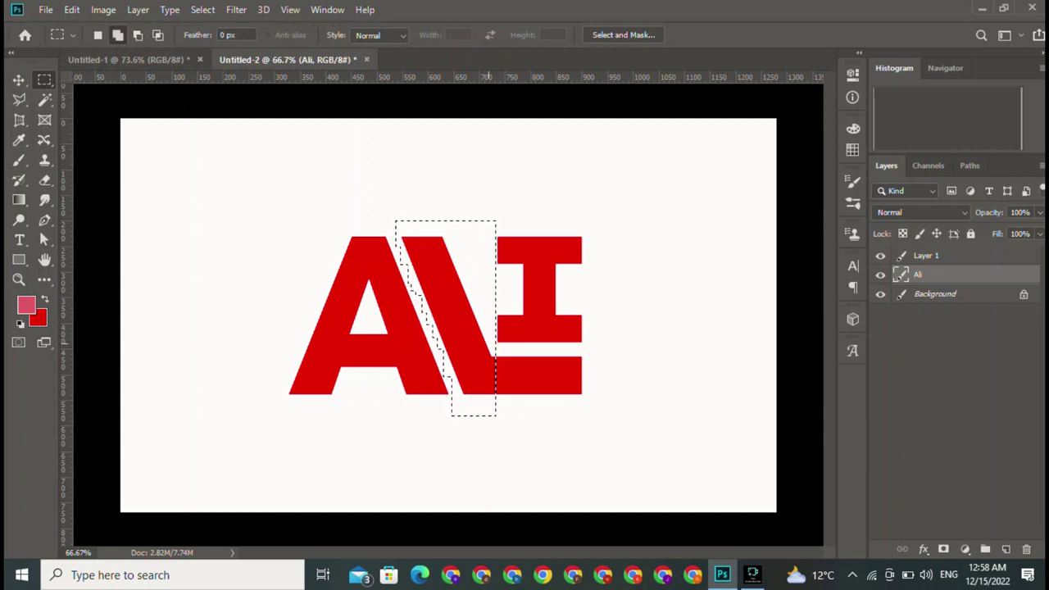
pyautogui.moveTo(490, 393); pyautogui.dragTo(582, 348)
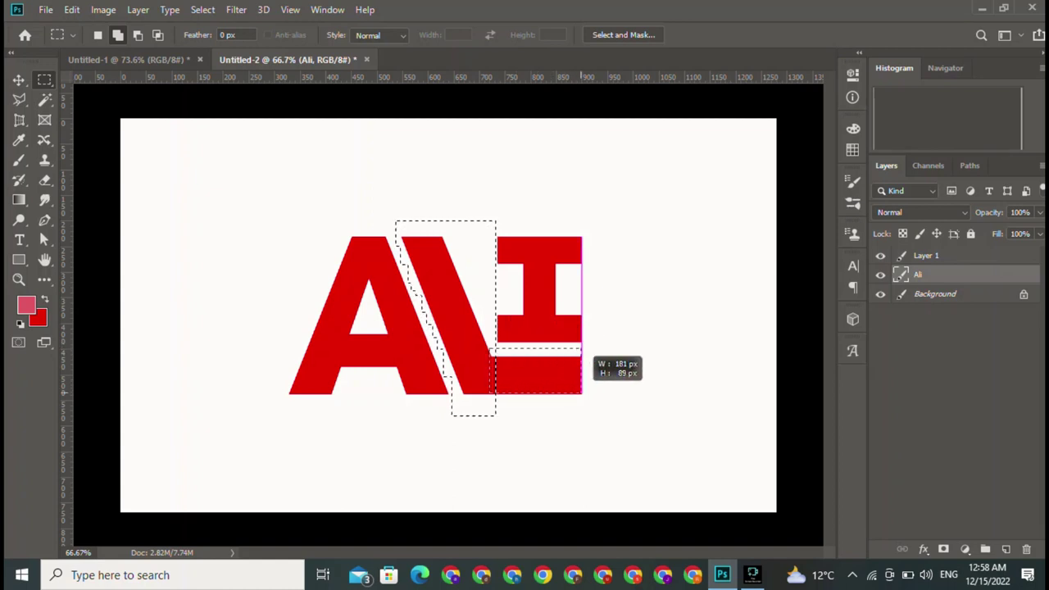
pyautogui.moveTo(582, 393); pyautogui.dragTo(588, 415)
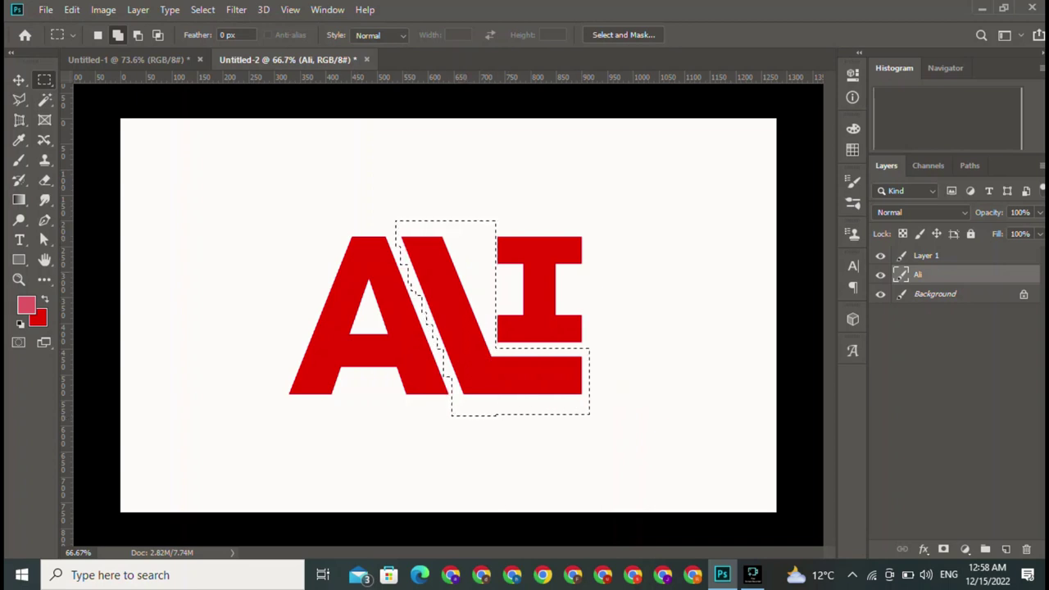
pyautogui.press('alt')
pyautogui.moveTo(476, 212)
pyautogui.mouseDown()
pyautogui.moveTo(502, 264)
pyautogui.moveTo(577, 319)
pyautogui.mouseUp()
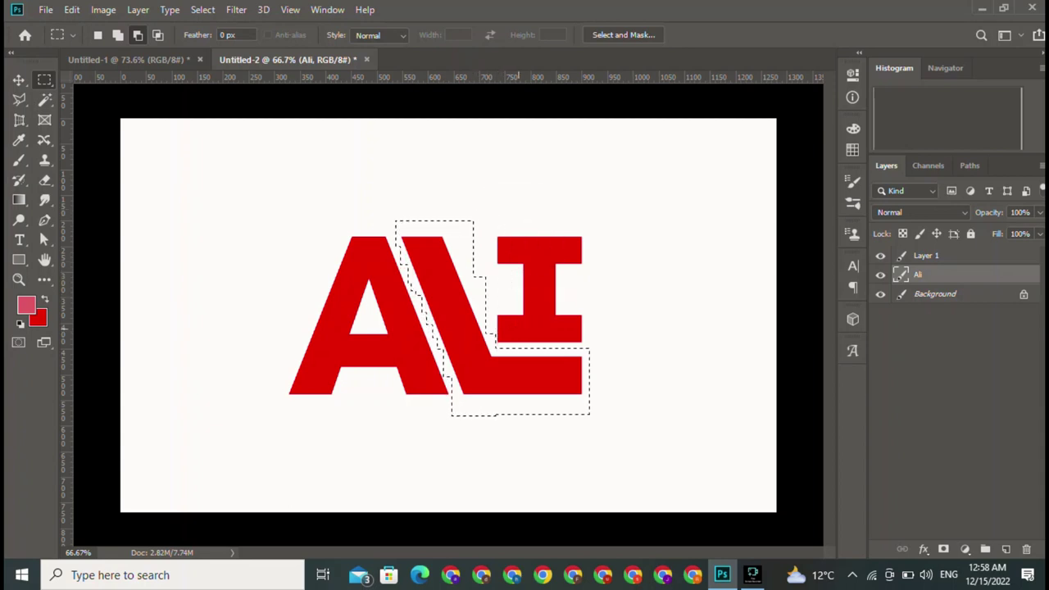
pyautogui.moveTo(492, 295); pyautogui.dragTo(503, 301)
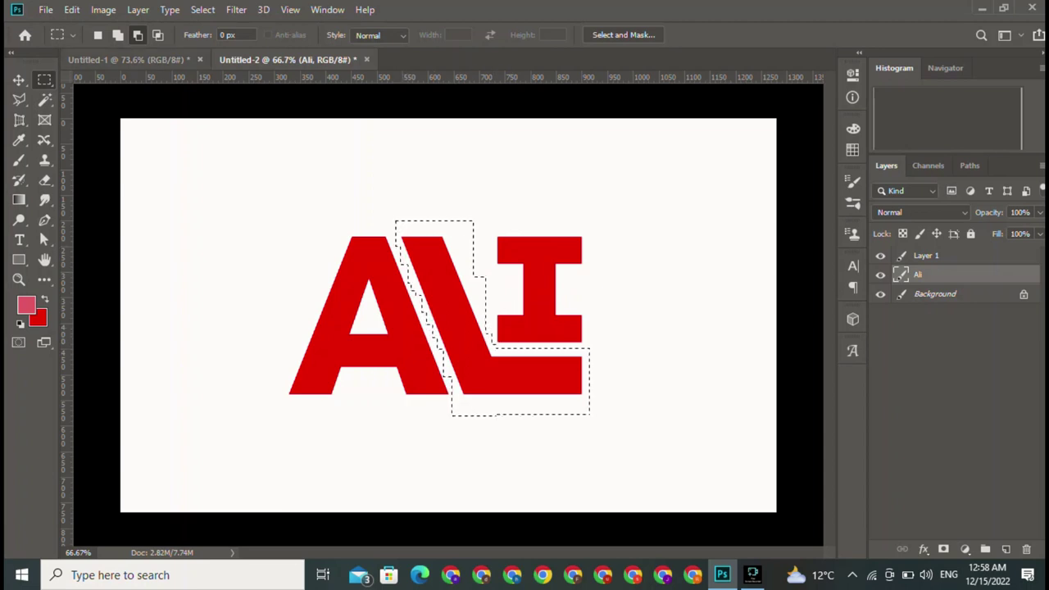
# Copy the L-shaped selection onto its own new Layer 2.
pyautogui.press('alt')
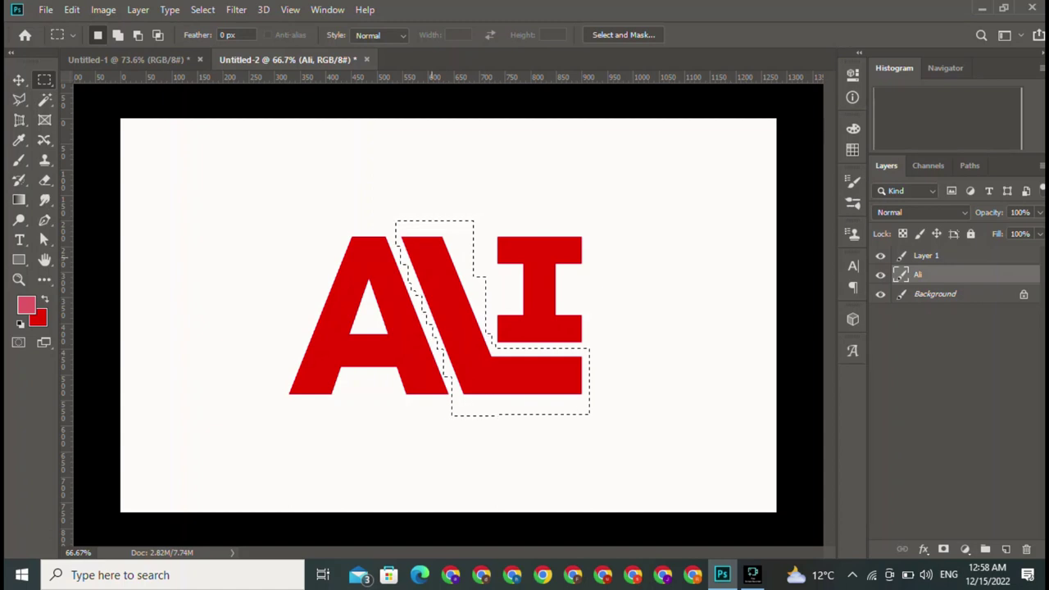
pyautogui.rightClick(432, 259)
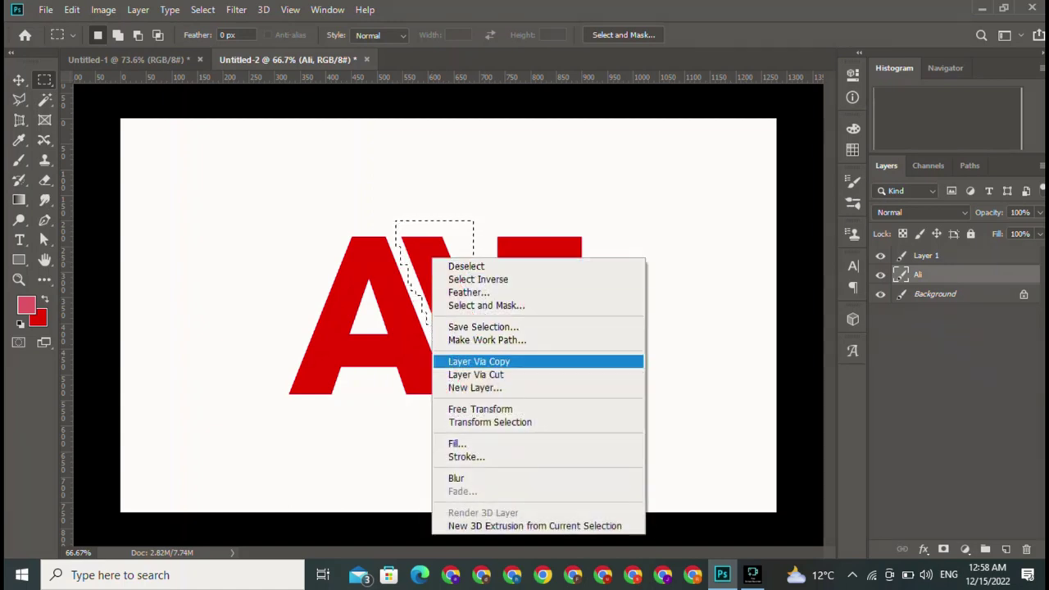
pyautogui.click(479, 362)
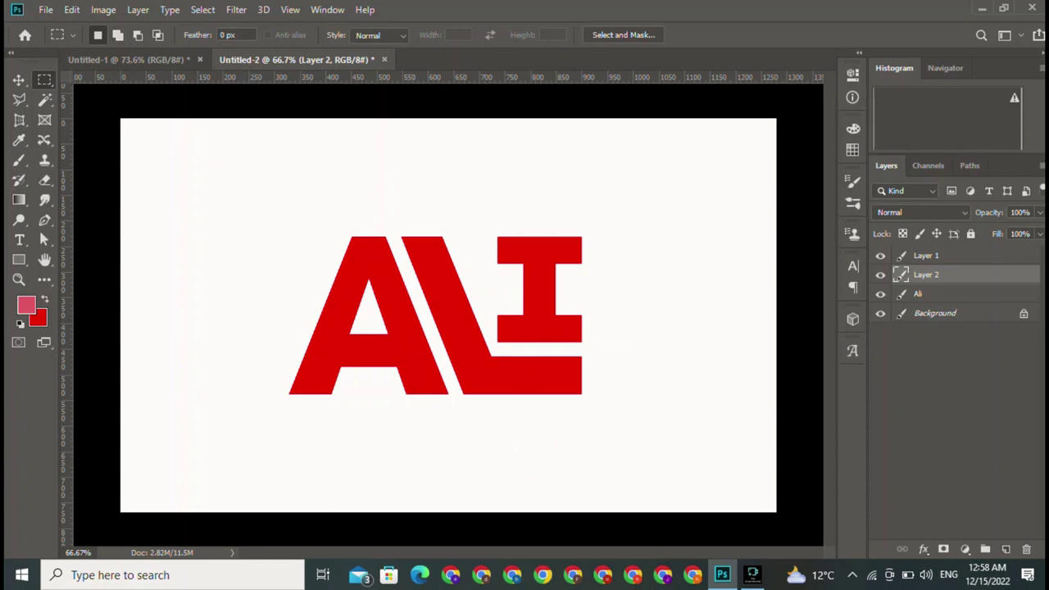
# Delete the original Ali artwork layer and reposition the L right beside the A.
pyautogui.hotkey('alt', '[')
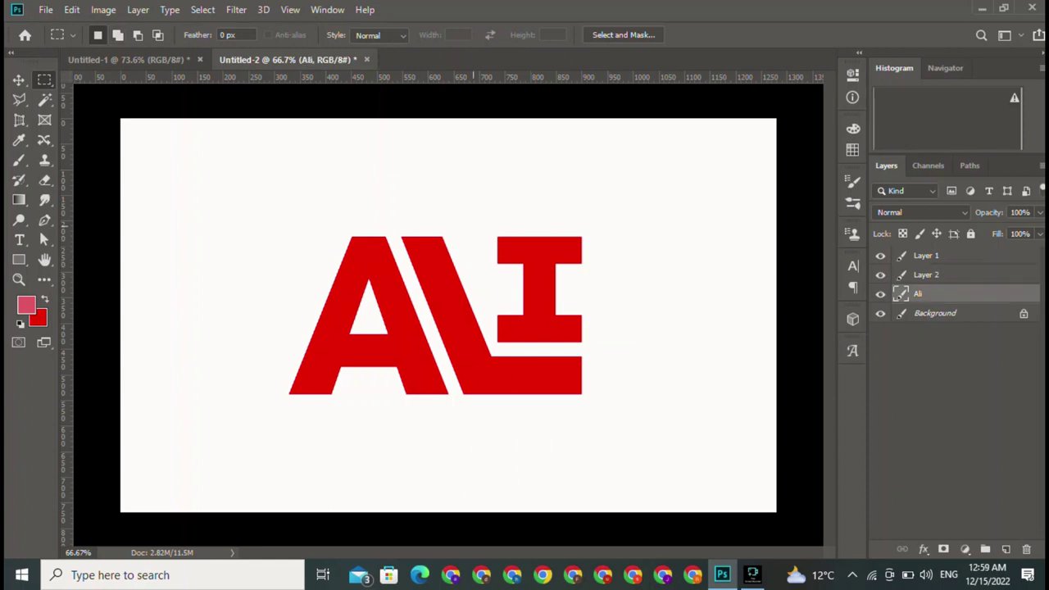
pyautogui.click(18, 80)
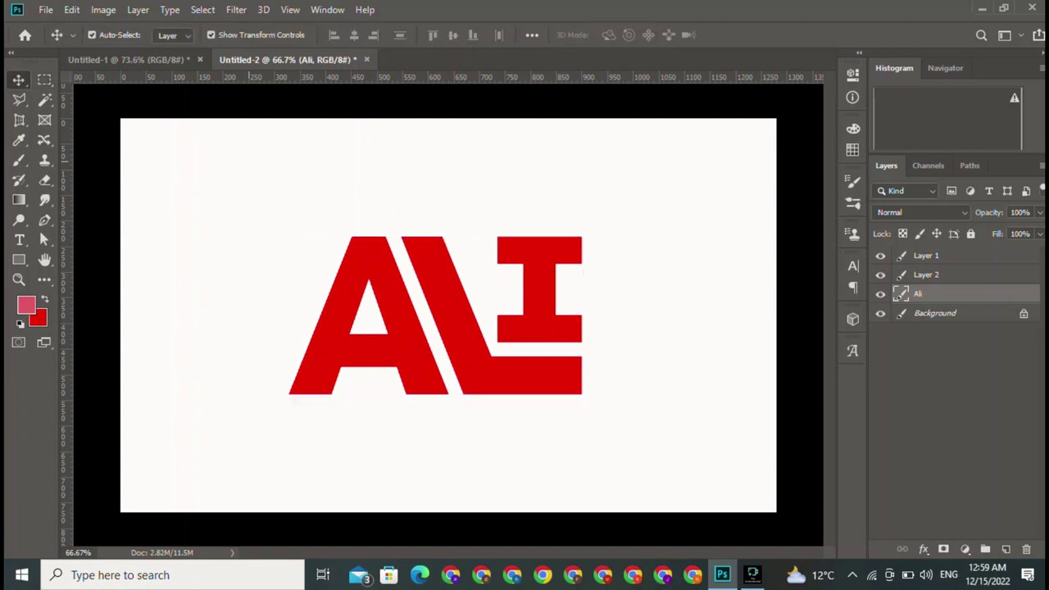
pyautogui.click(491, 316)
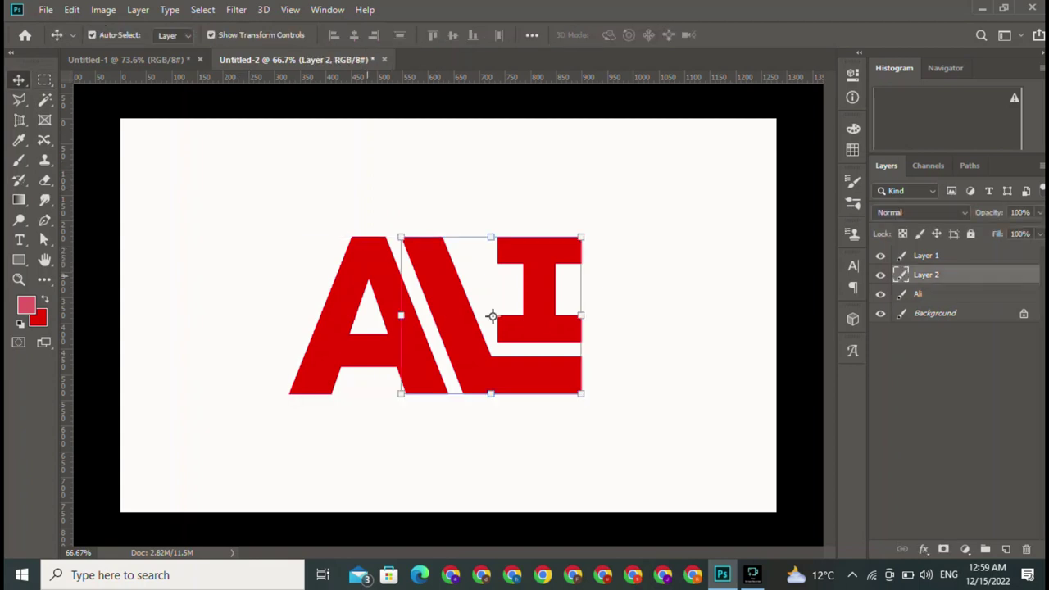
pyautogui.click(370, 316)
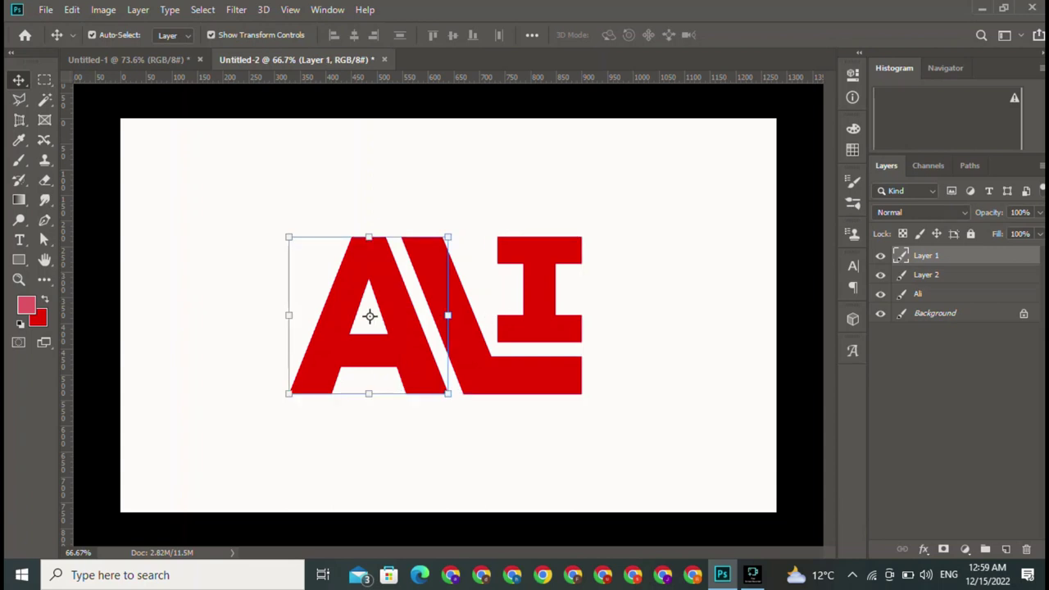
pyautogui.click(435, 317)
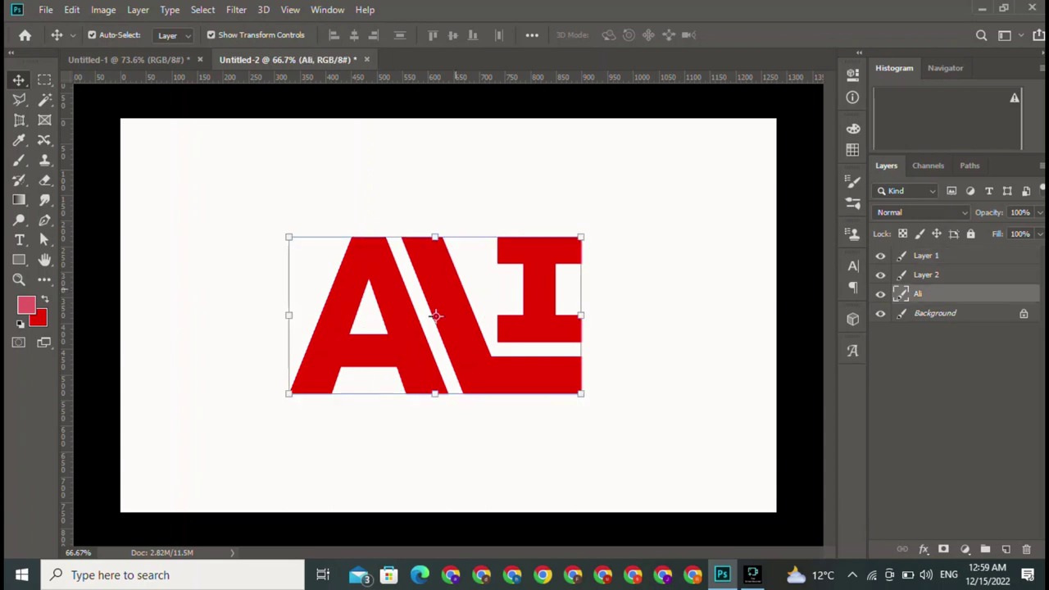
pyautogui.press('Delete')
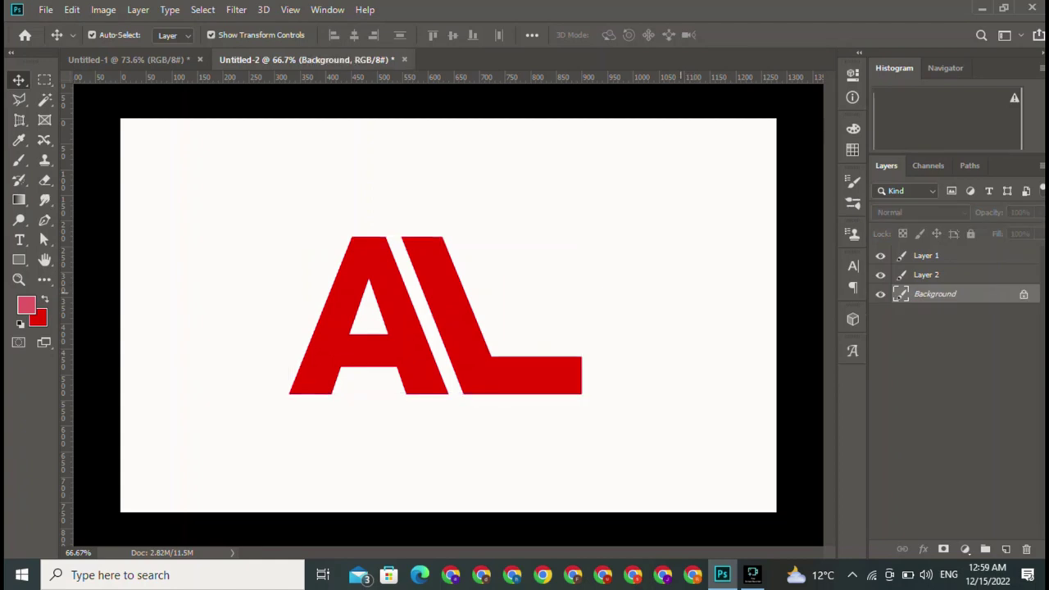
pyautogui.moveTo(469, 296); pyautogui.dragTo(621, 257)
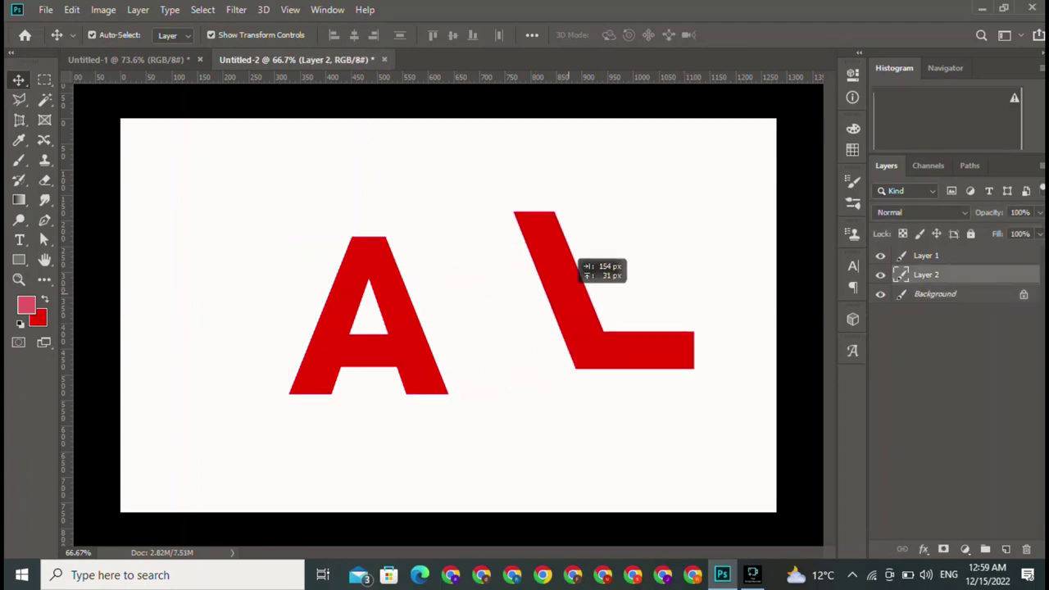
pyautogui.moveTo(625, 286); pyautogui.dragTo(492, 316)
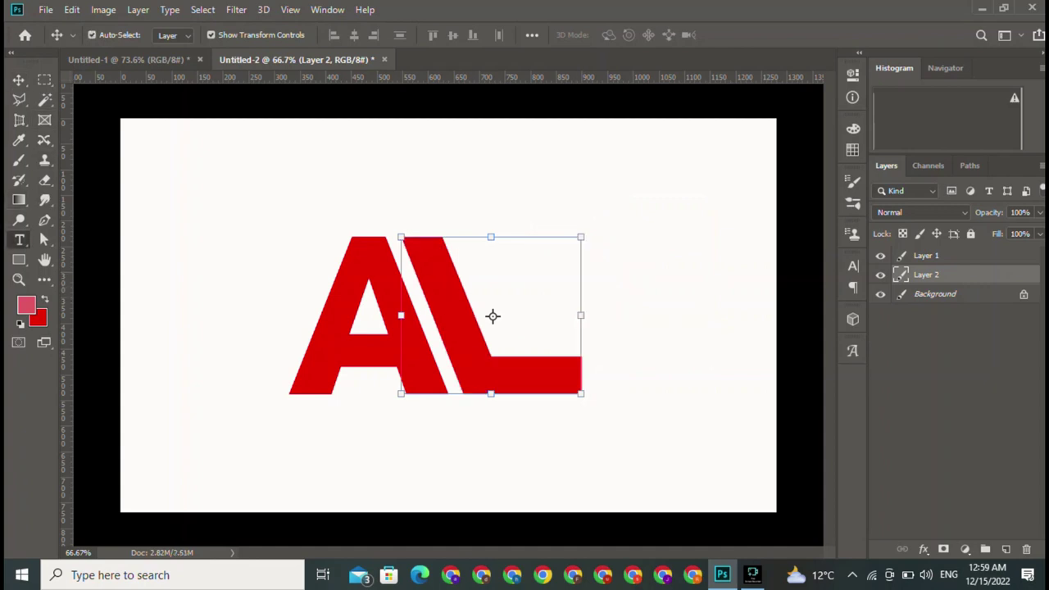
# Add a small text layer reading '1' above the L to serve as the I.
pyautogui.press('t')
pyautogui.click(533, 179)
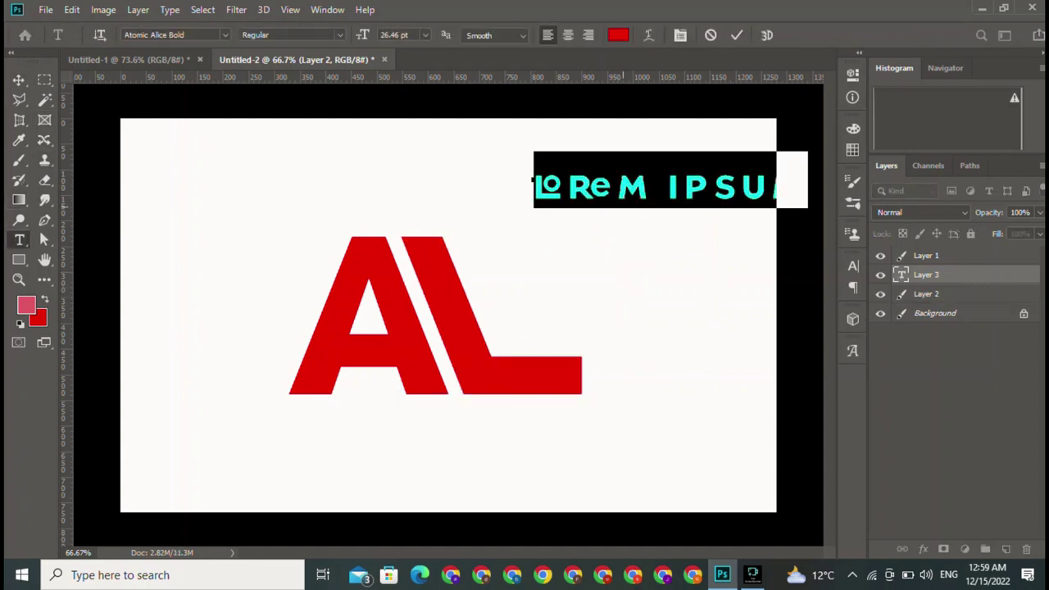
pyautogui.press('BackSpace')
pyautogui.write('1')
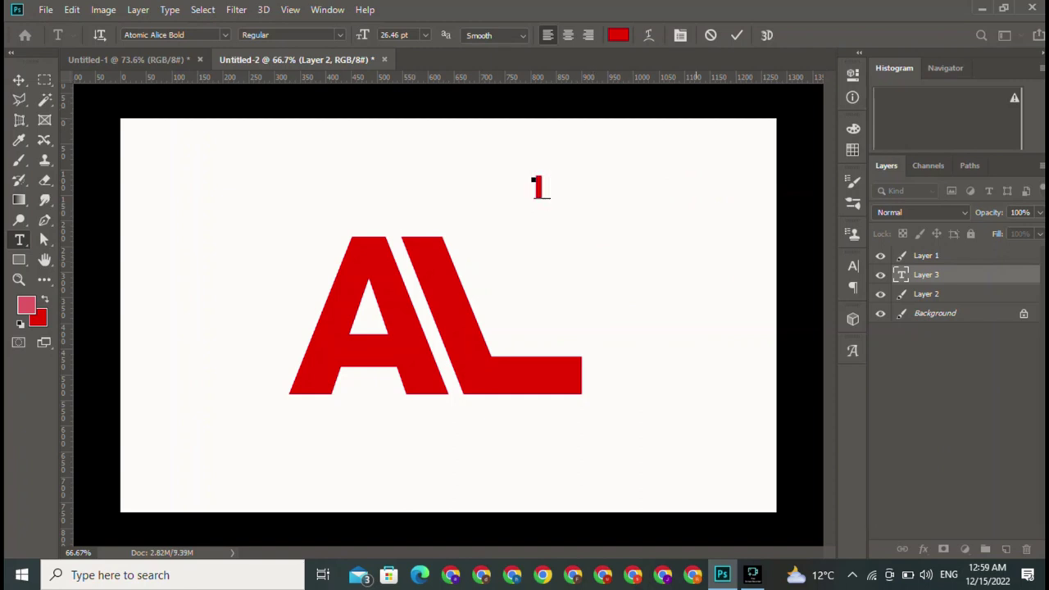
pyautogui.press('BackSpace')
pyautogui.write('1')
pyautogui.click(737, 34)
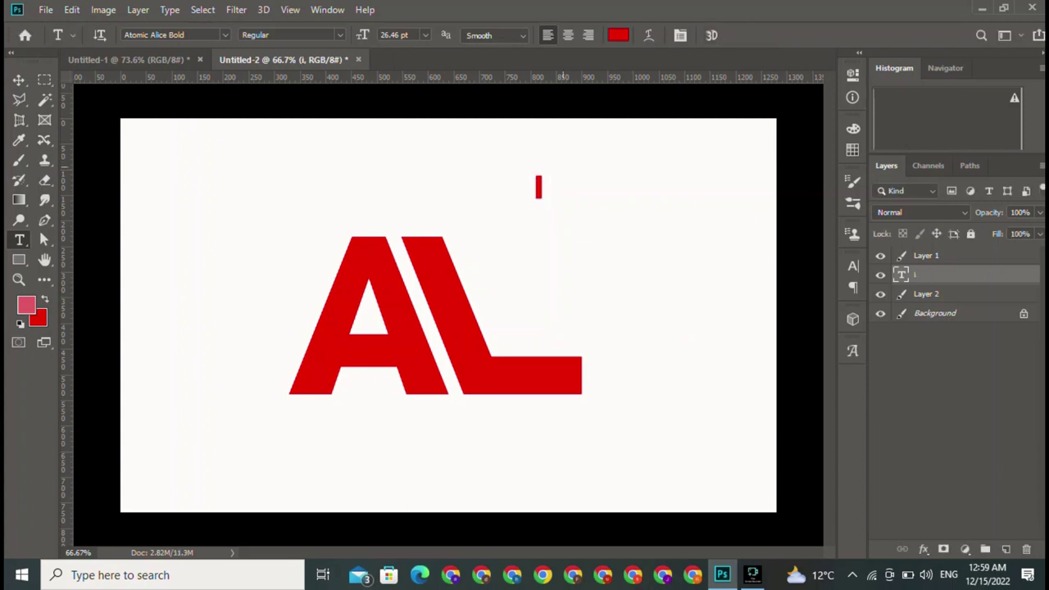
# Enlarge the I and narrow it into a thin bar beside the L.
pyautogui.press('v')
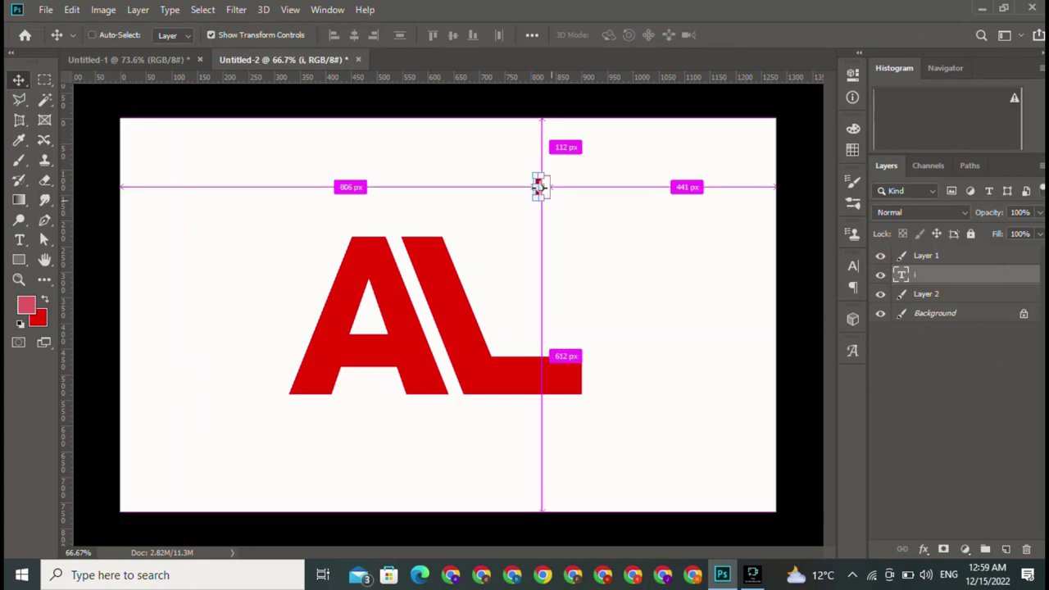
pyautogui.hotkey('ctrl', 't')
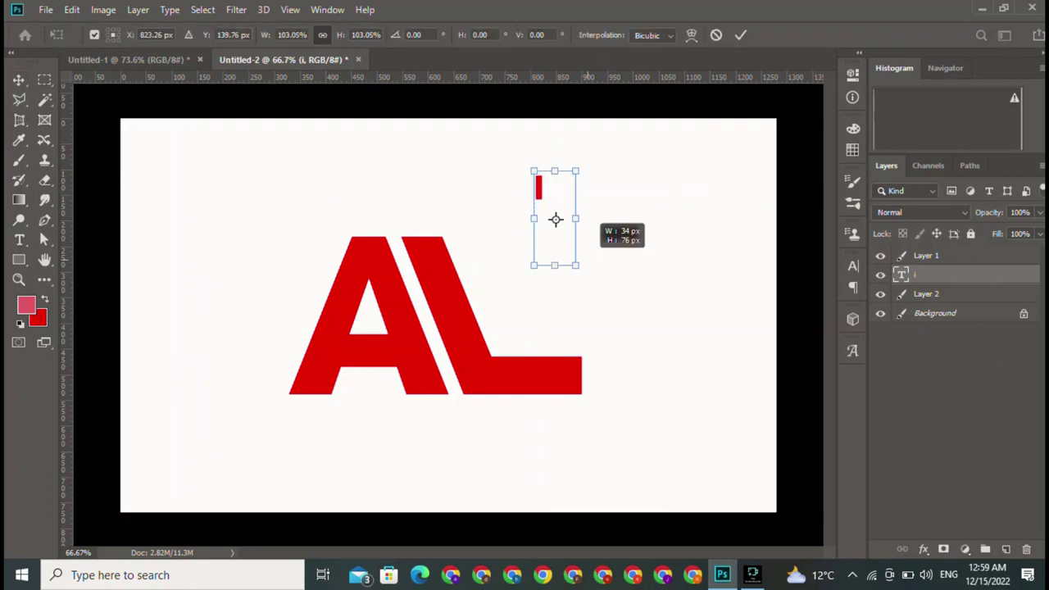
pyautogui.moveTo(541, 190)
pyautogui.mouseDown()
pyautogui.moveTo(582, 271)
pyautogui.moveTo(582, 308)
pyautogui.mouseUp()
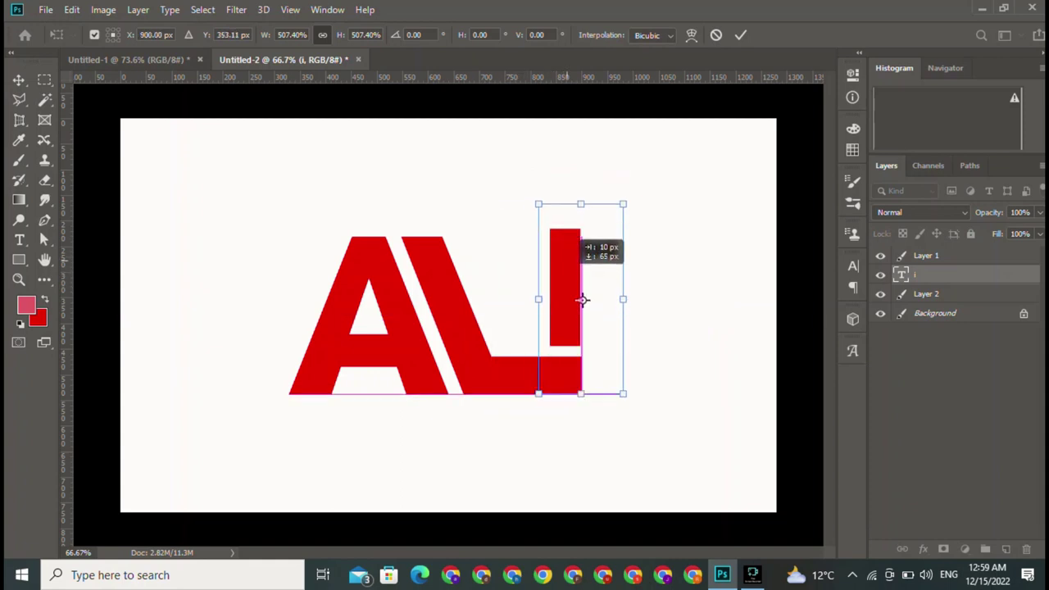
pyautogui.hotkey('ctrl', 'z')
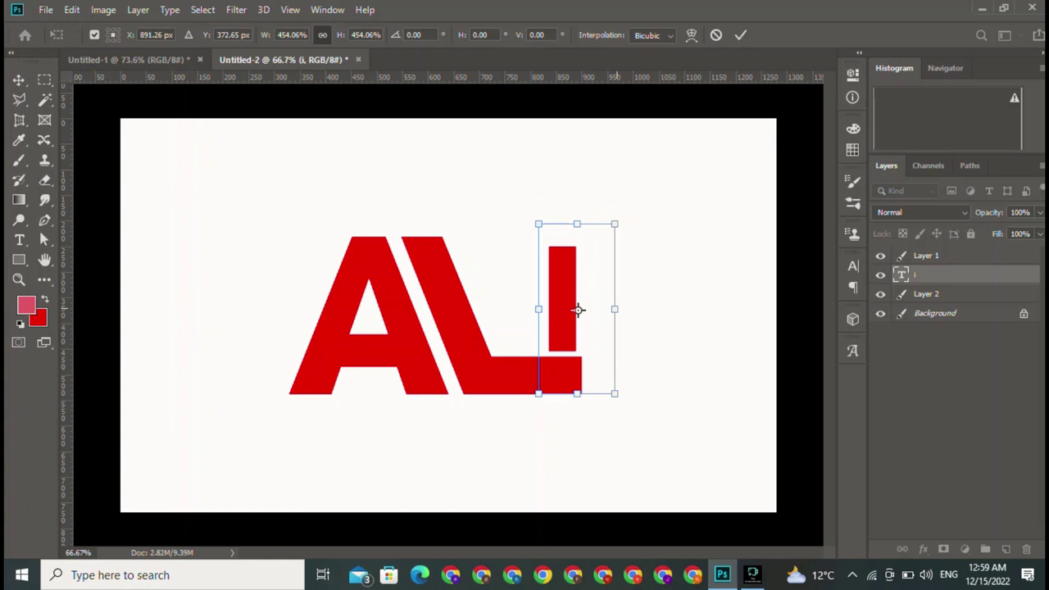
pyautogui.moveTo(614, 309); pyautogui.dragTo(582, 309)
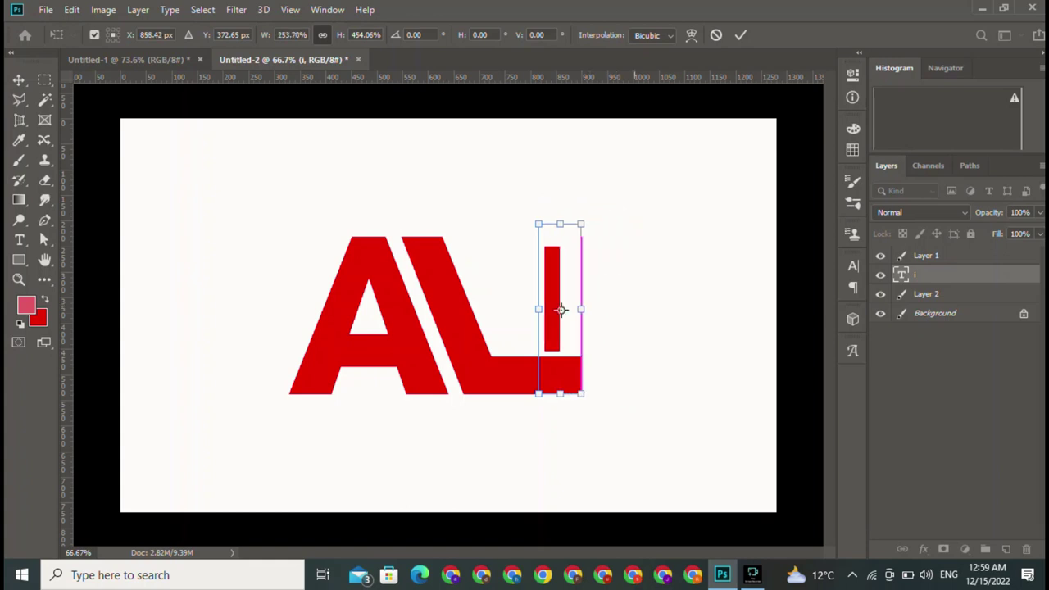
pyautogui.press('Return')
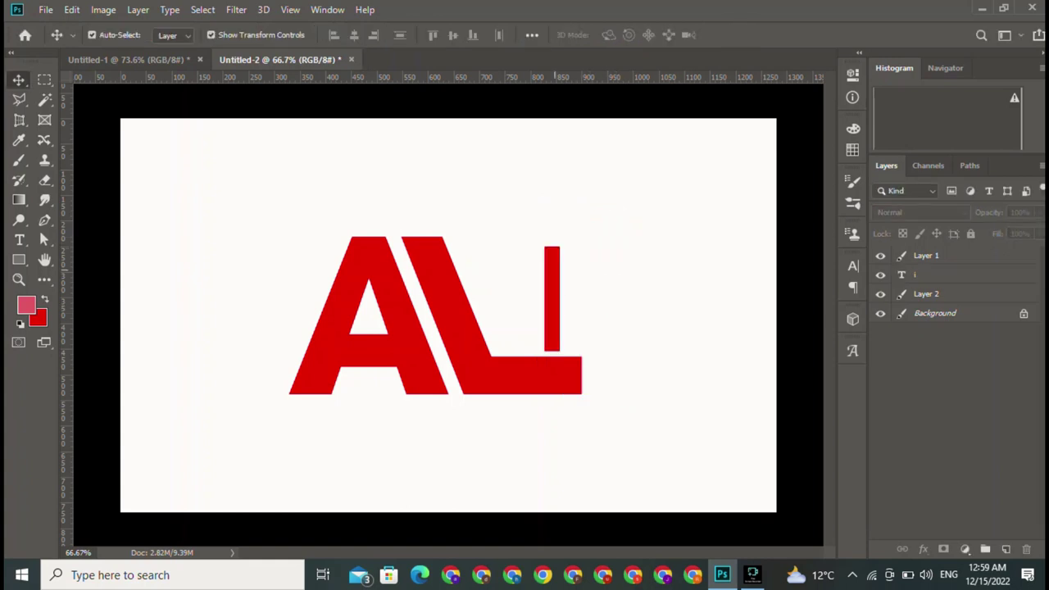
# Stretch the I bar slightly taller and lower it onto the L's base.
pyautogui.click(553, 258)
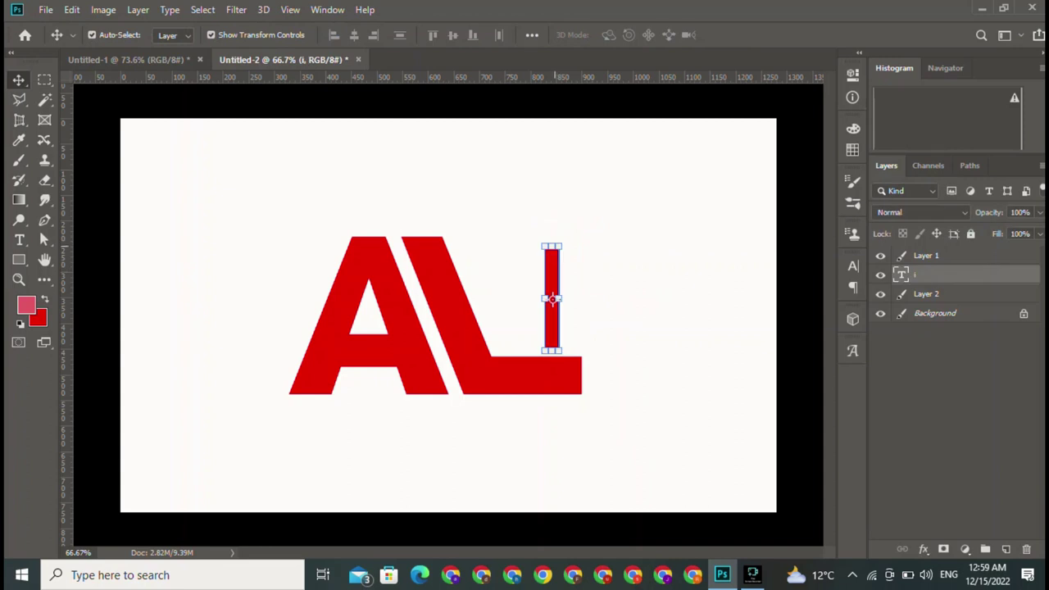
pyautogui.hotkey('ctrl', 't')
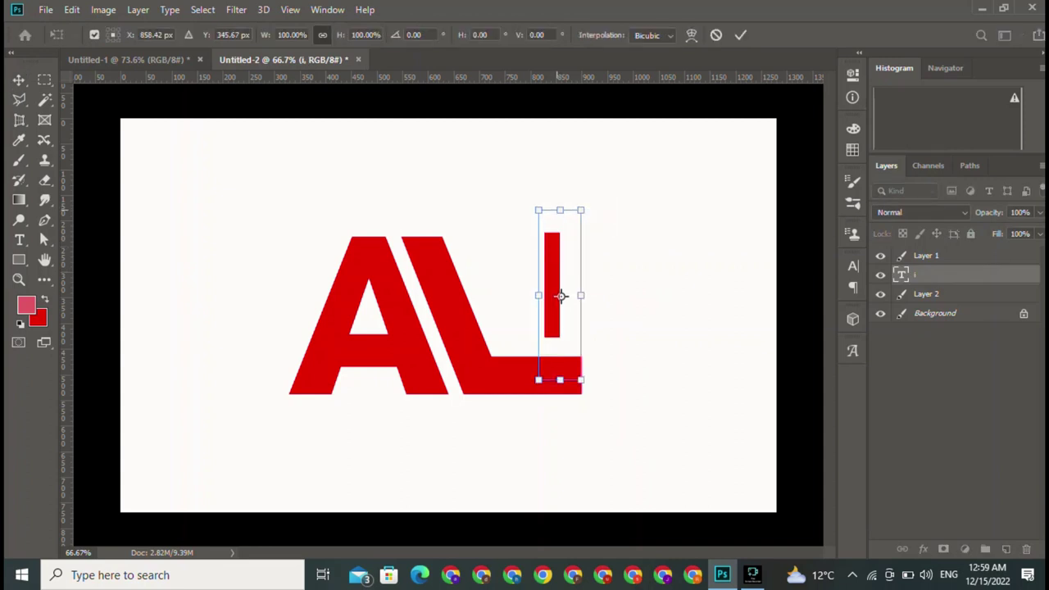
pyautogui.moveTo(560, 210); pyautogui.dragTo(559, 203)
pyautogui.moveTo(561, 293); pyautogui.dragTo(560, 307)
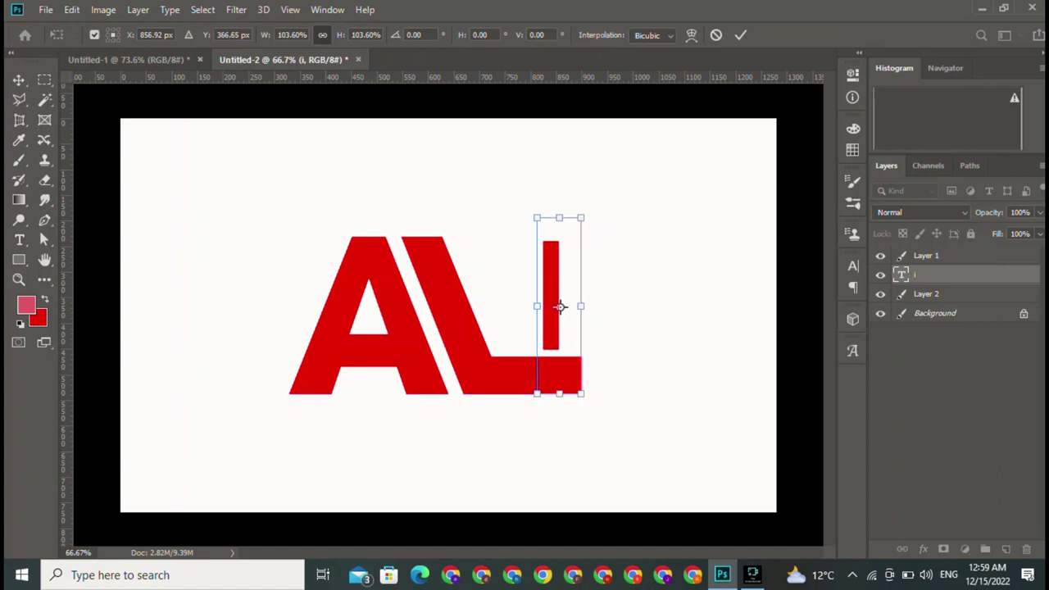
pyautogui.moveTo(560, 306)
pyautogui.mouseDown()
pyautogui.moveTo(551, 307)
pyautogui.moveTo(560, 306)
pyautogui.mouseUp()
pyautogui.click(740, 35)
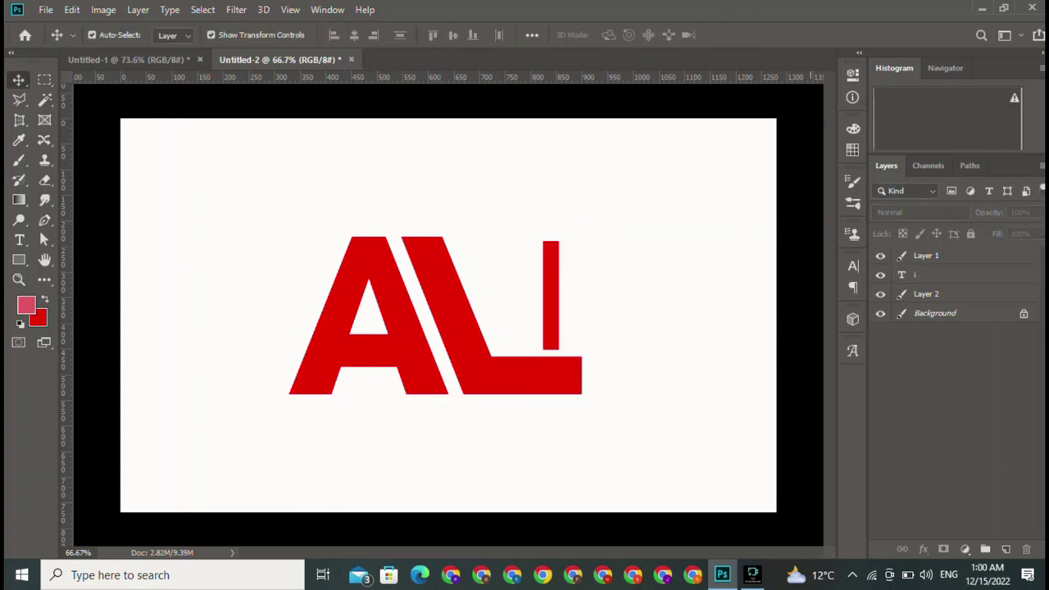
# Browse to New Volume (E:)\jpg and drag the gold crown PNG into the logo.
pyautogui.click(982, 8)
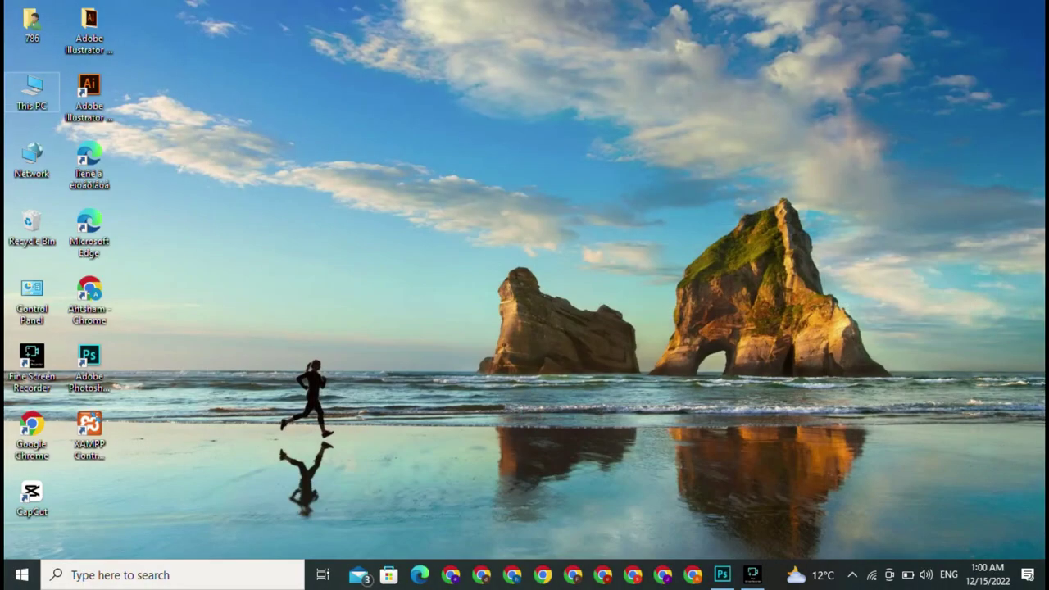
pyautogui.doubleClick(33, 92)
pyautogui.click(426, 222)
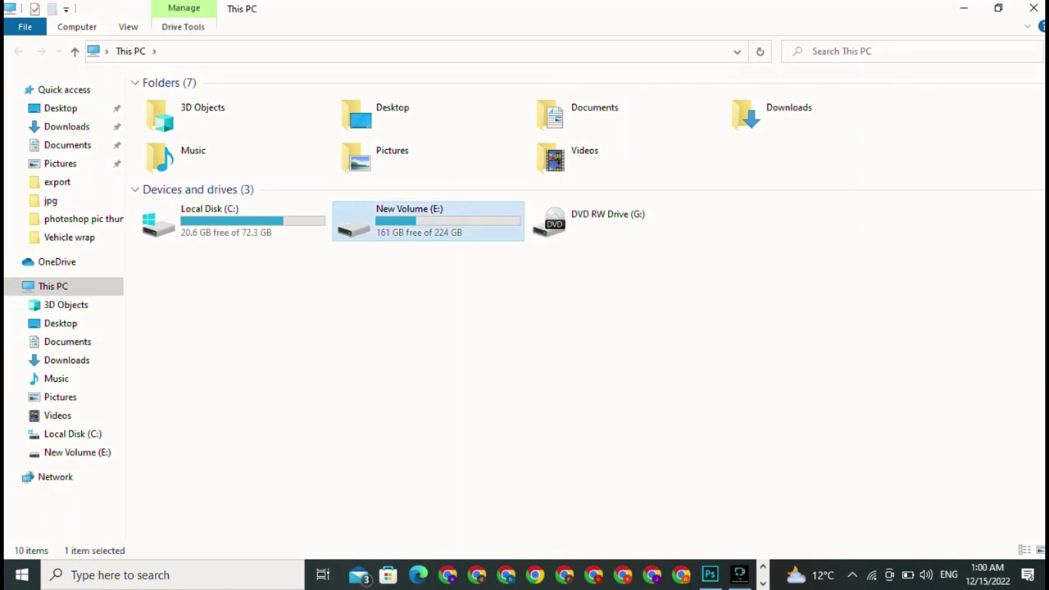
pyautogui.press('Return')
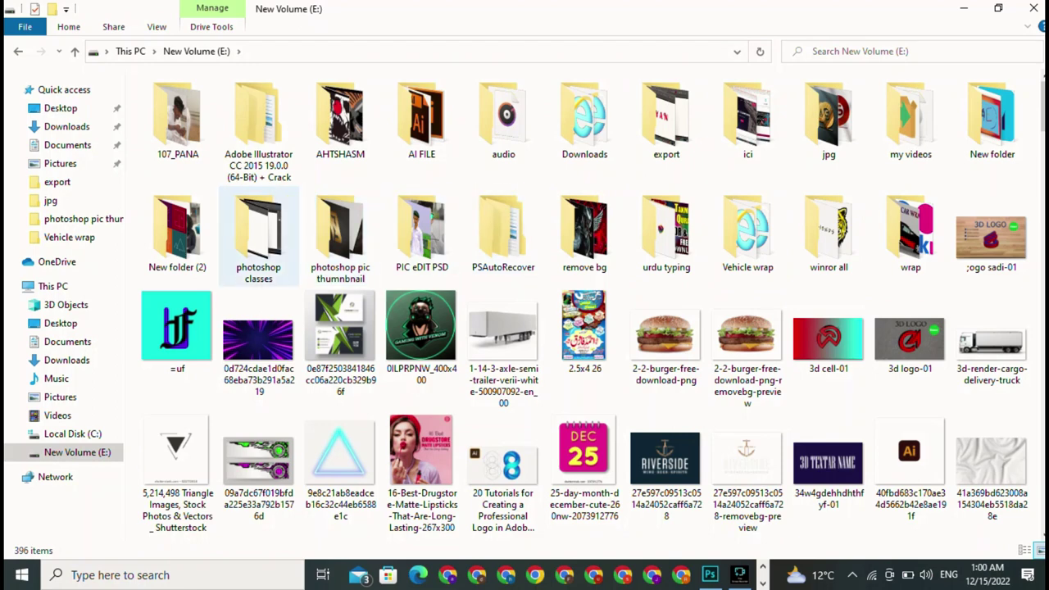
pyautogui.click(829, 119)
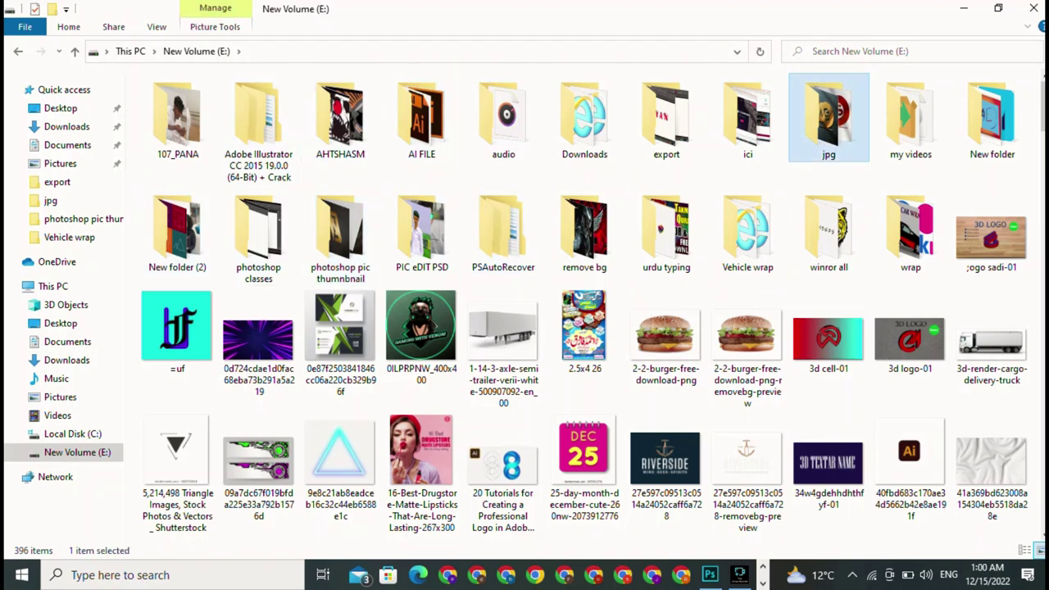
pyautogui.doubleClick(829, 119)
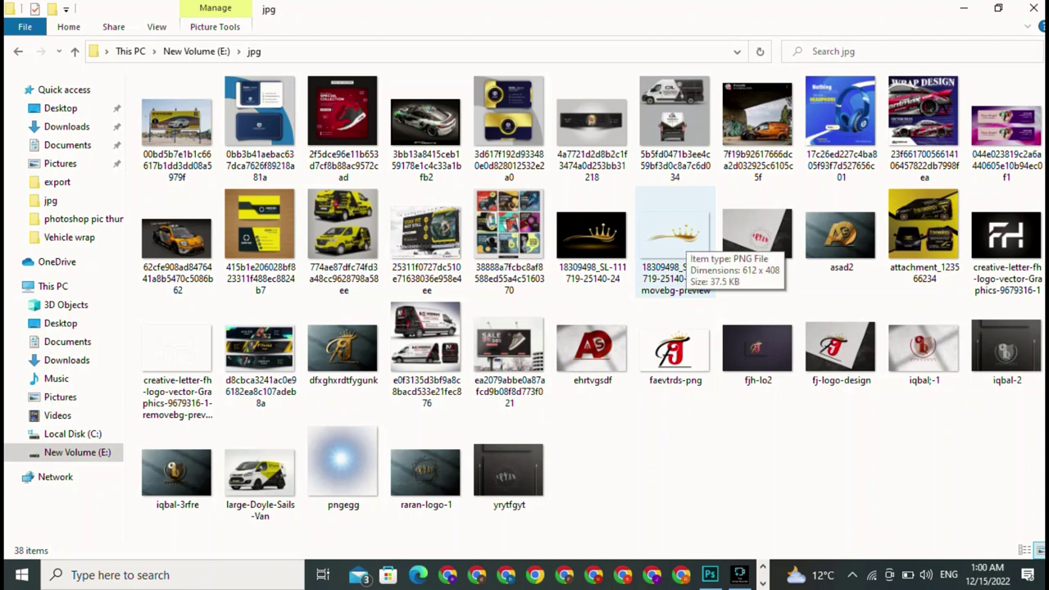
pyautogui.moveTo(680, 241); pyautogui.dragTo(729, 491)
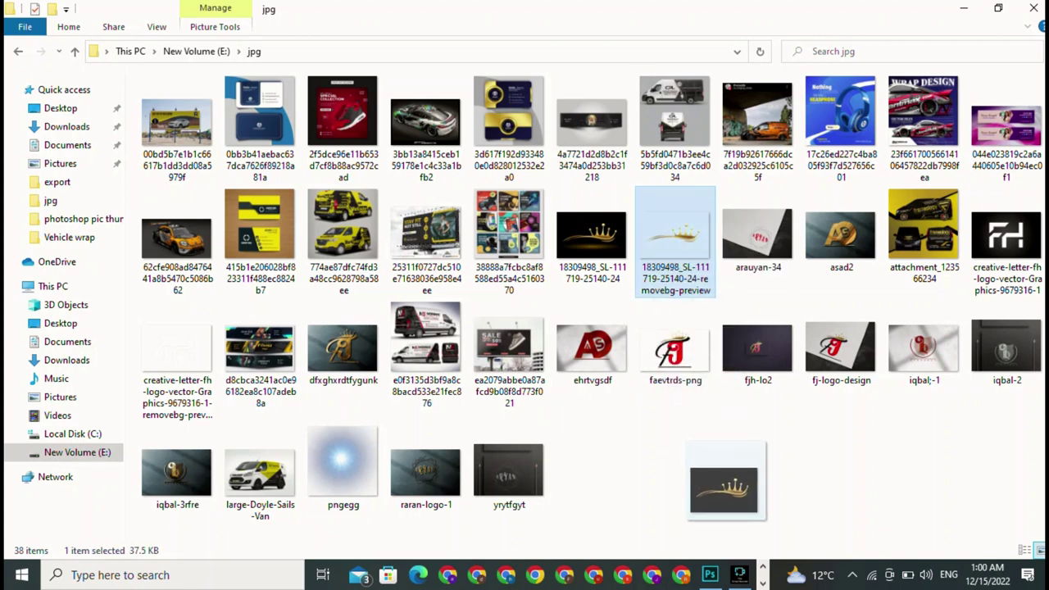
pyautogui.moveTo(726, 487)
pyautogui.mouseDown()
pyautogui.moveTo(711, 574)
pyautogui.moveTo(449, 315)
pyautogui.mouseUp()
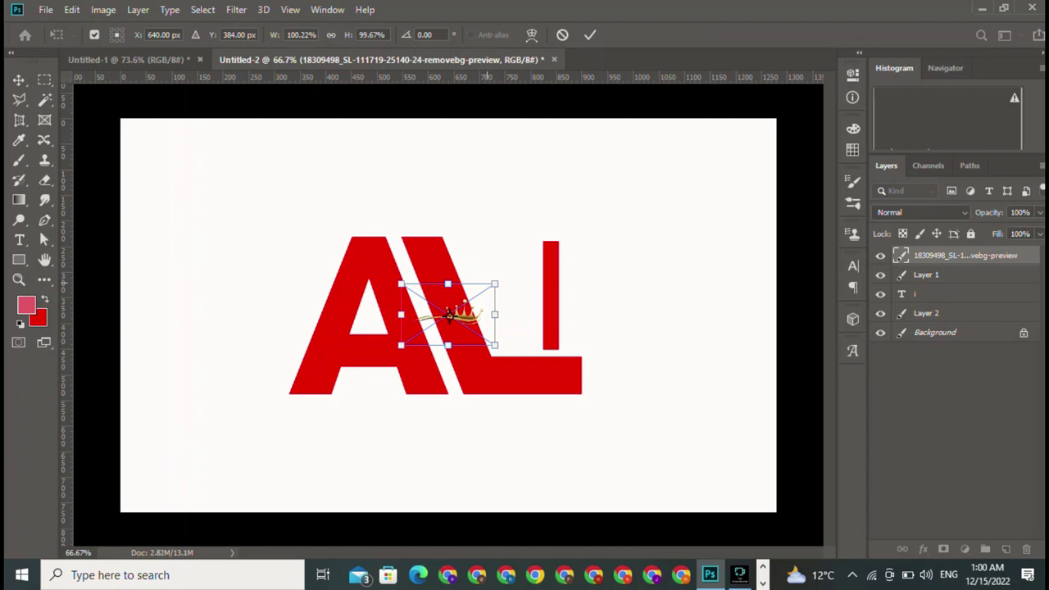
# Enlarge the placed crown about three times and commit it.
pyautogui.moveTo(494, 285); pyautogui.dragTo(702, 147)
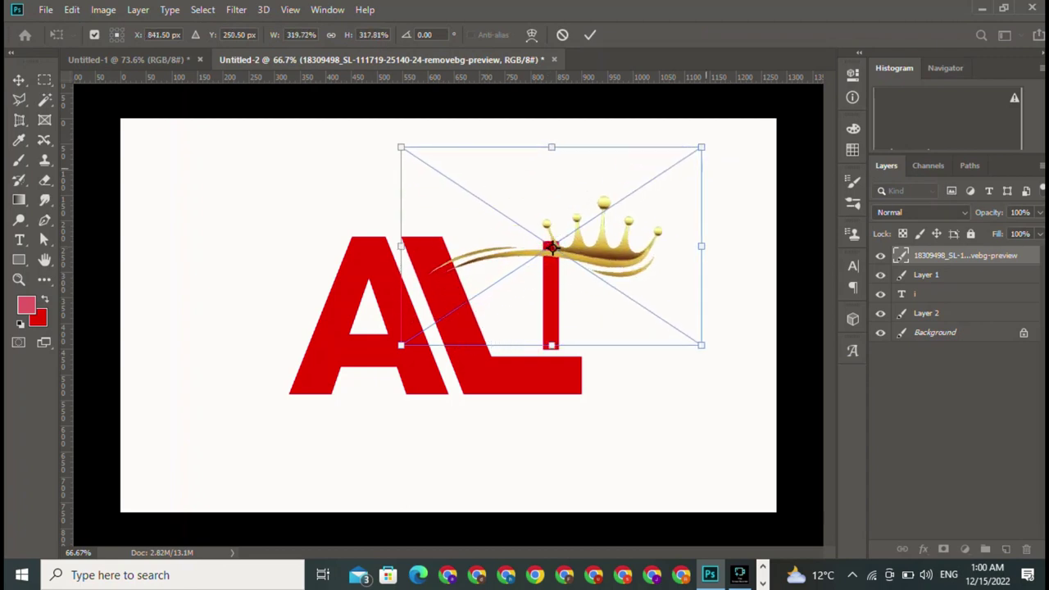
pyautogui.press('Return')
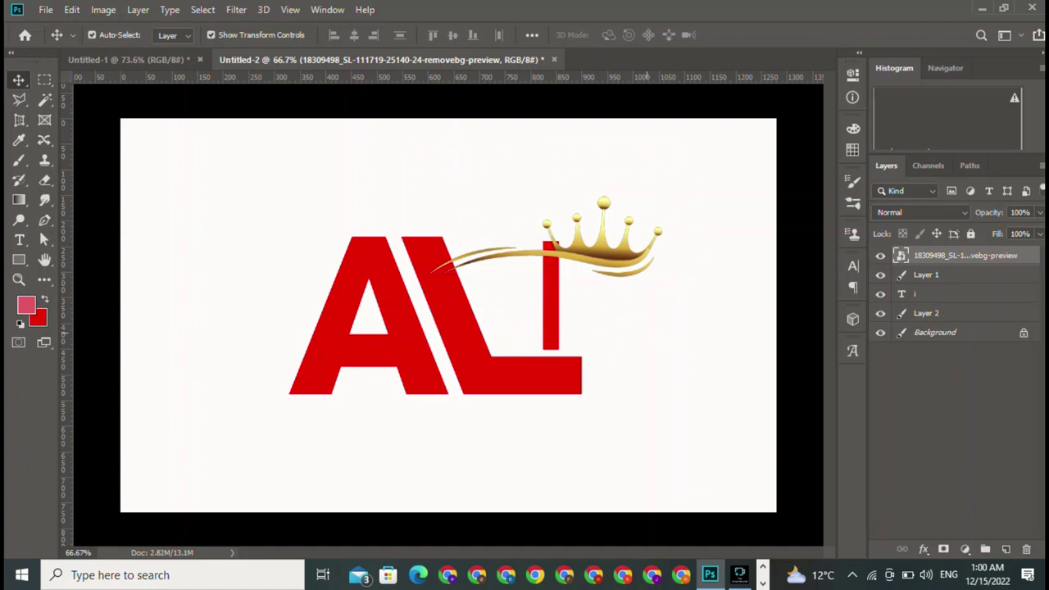
pyautogui.click(951, 426)
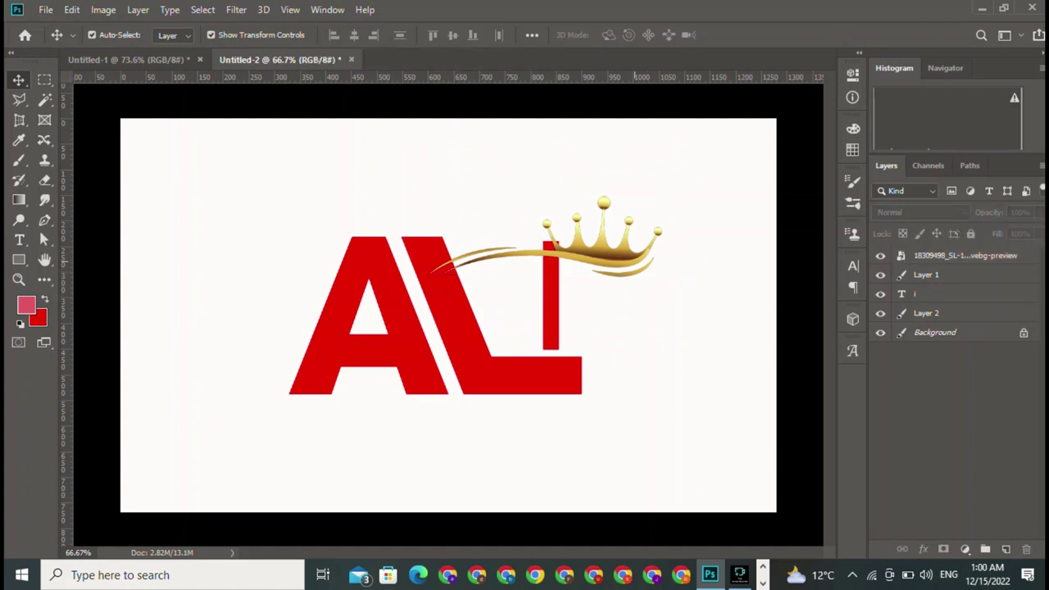
# Move the crown above the A and L, enlarge it slightly, and apply.
pyautogui.moveTo(650, 232); pyautogui.dragTo(532, 191)
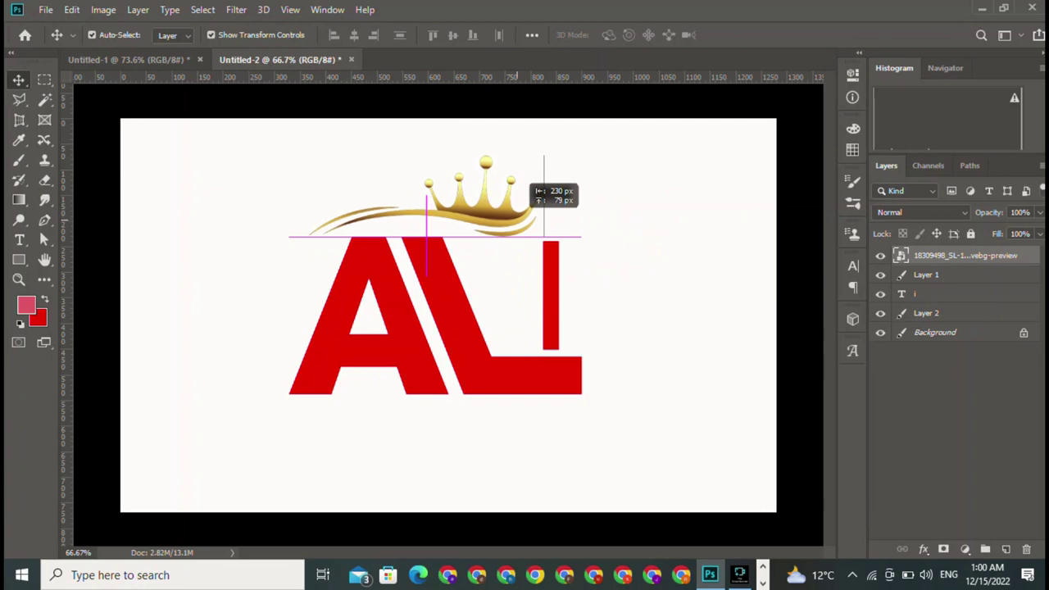
pyautogui.moveTo(533, 191); pyautogui.dragTo(533, 202)
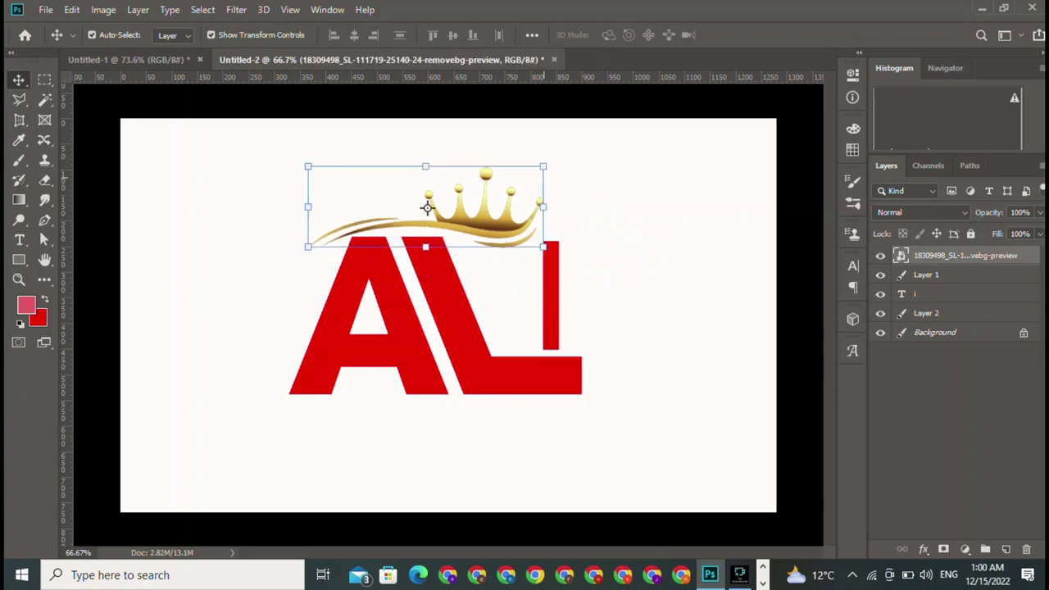
pyautogui.moveTo(544, 165); pyautogui.dragTo(632, 82)
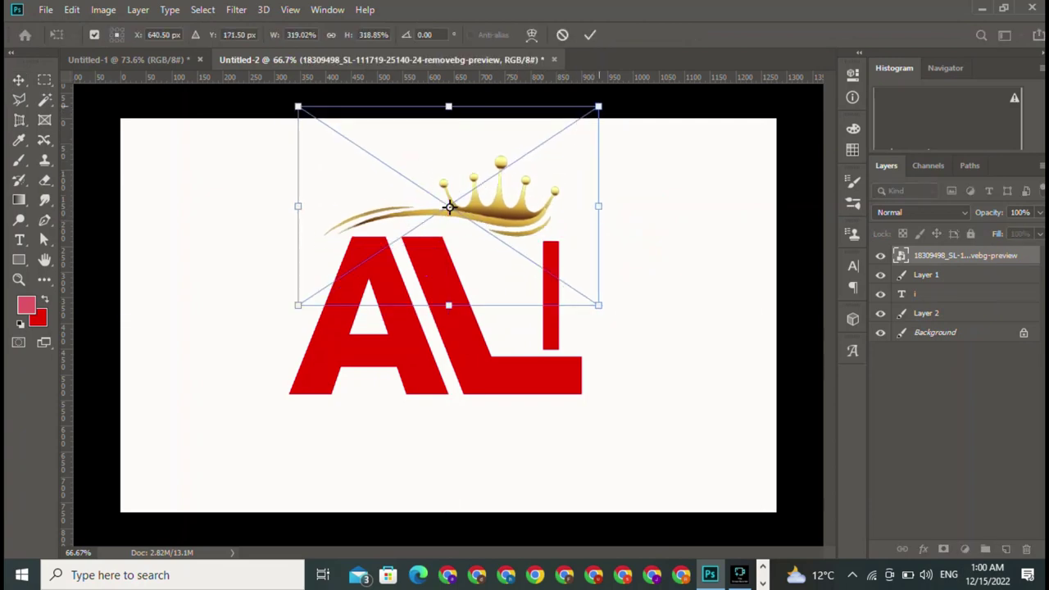
pyautogui.moveTo(463, 196); pyautogui.dragTo(421, 219)
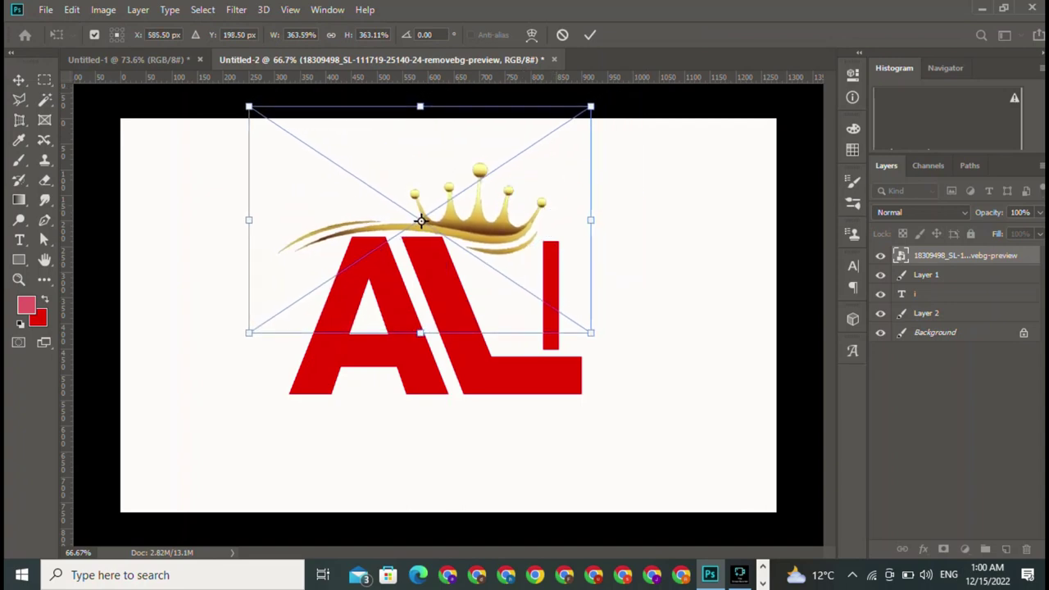
pyautogui.press('Return')
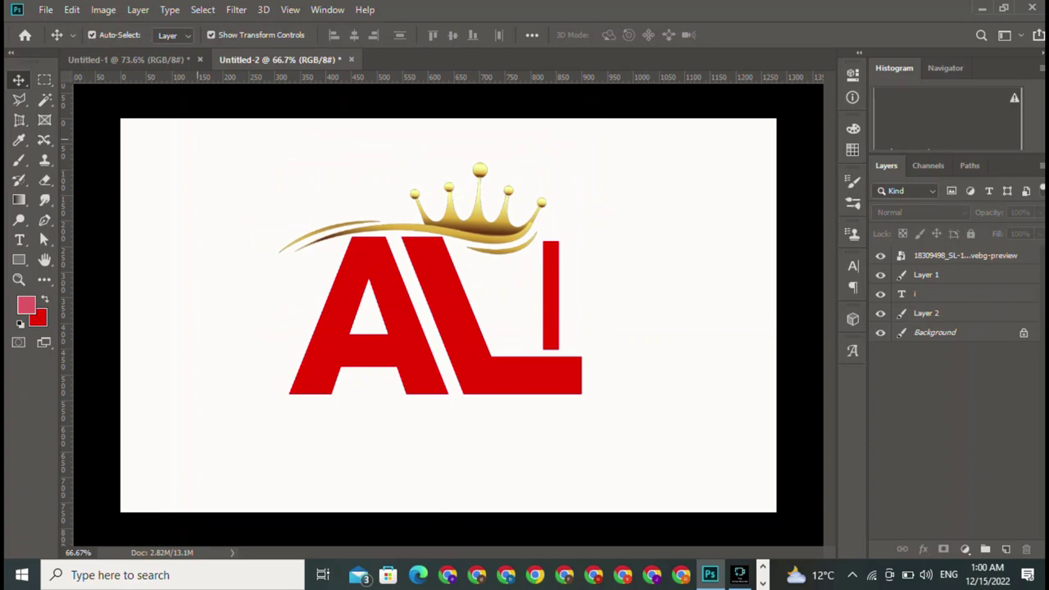
# Close the Untitled-1 AS logo document.
pyautogui.click(131, 59)
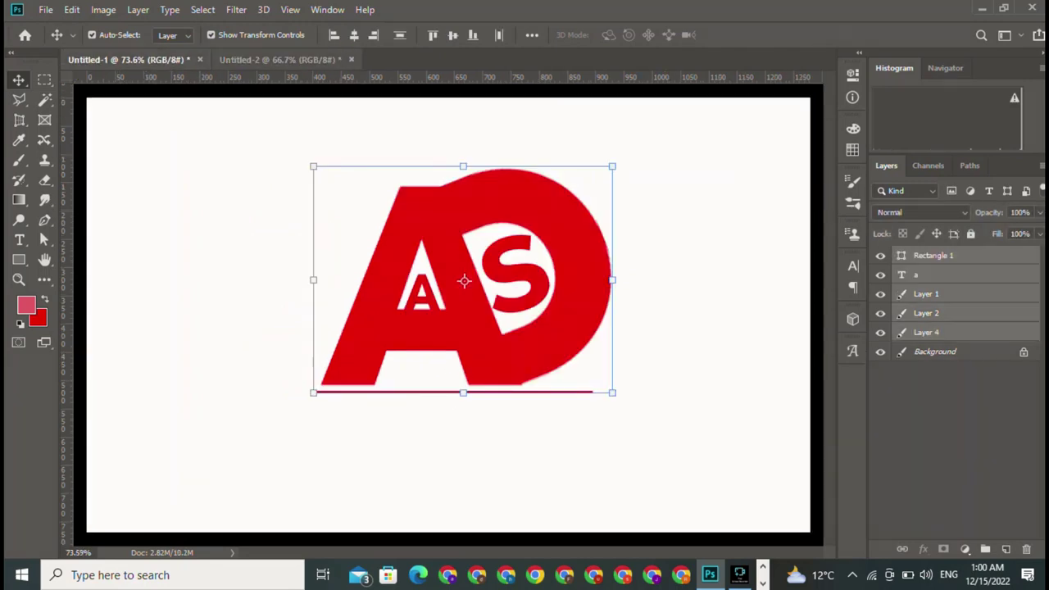
pyautogui.click(199, 59)
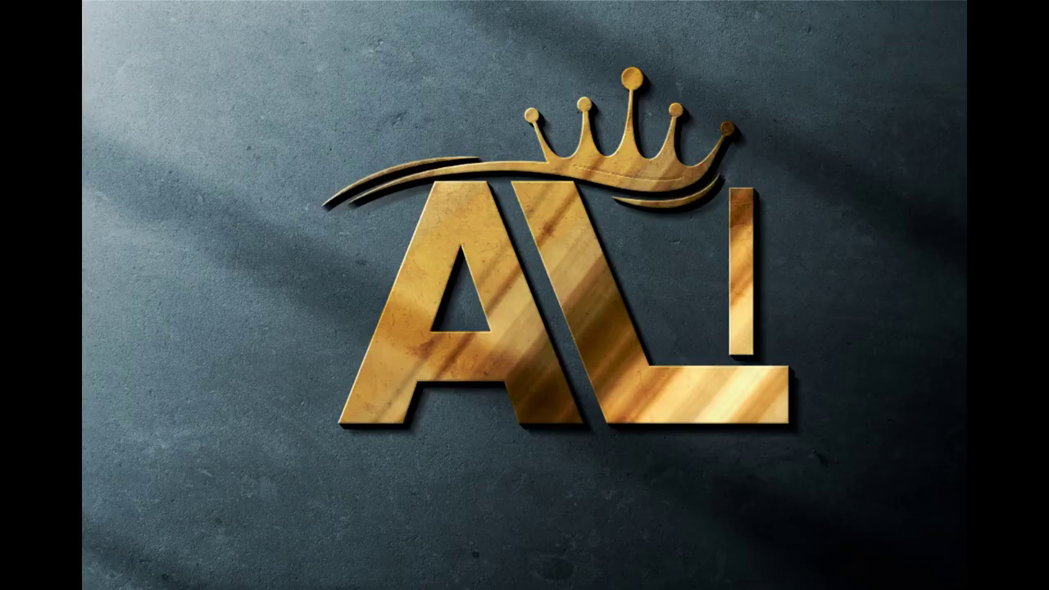